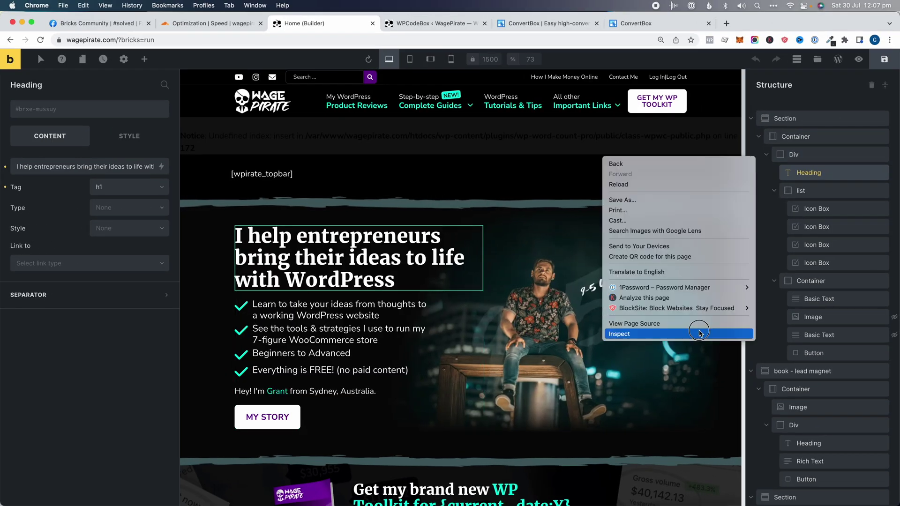
Step: Check the builder's console in DevTools, then bring up the Bricks Community white-screen post
key("super+alt+i")
left_click(122, 212)
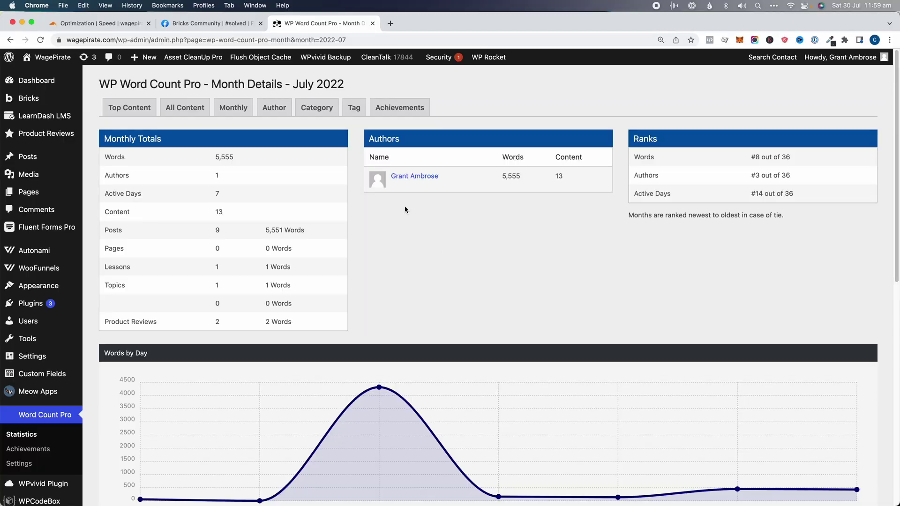
left_click(246, 29)
Step: Read through the white-screen post and the comments recommending disabling Rocket Loader
scroll(490, 364, "up", 1)
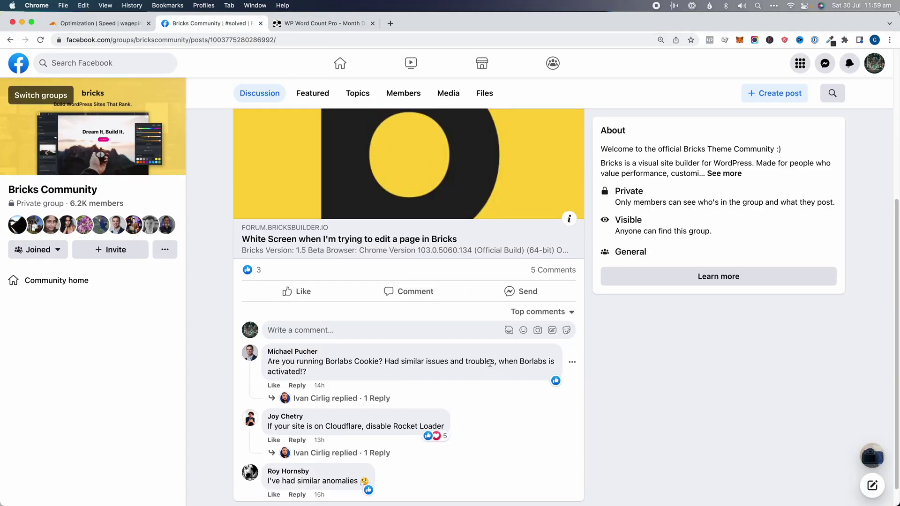
scroll(490, 363, "up", 5)
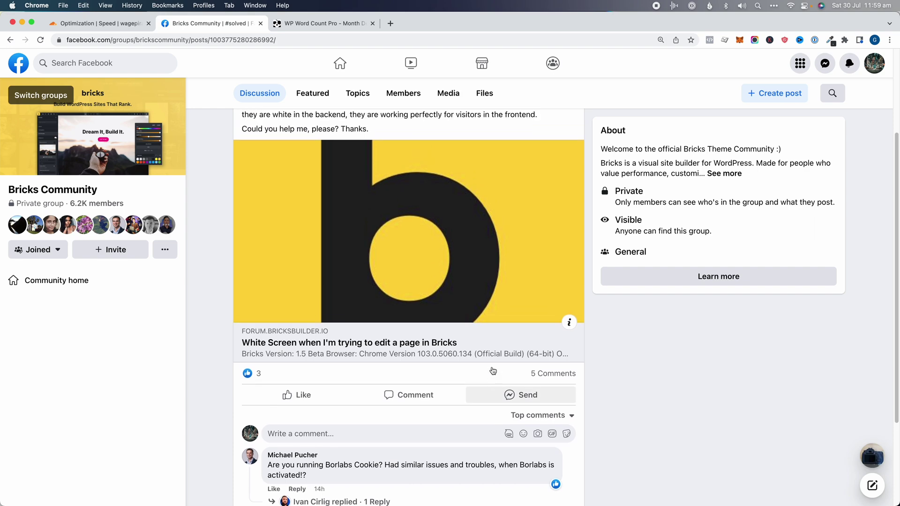
scroll(493, 371, "up", 3)
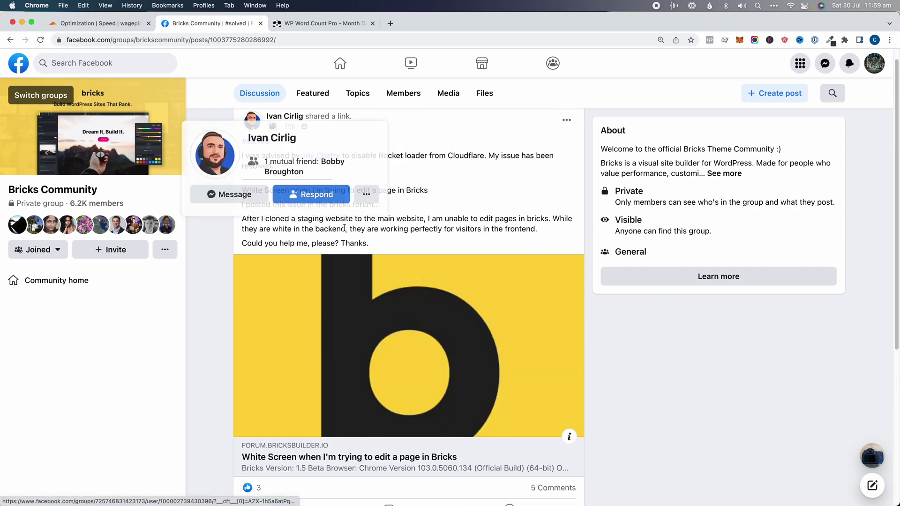
scroll(346, 234, "down", 5)
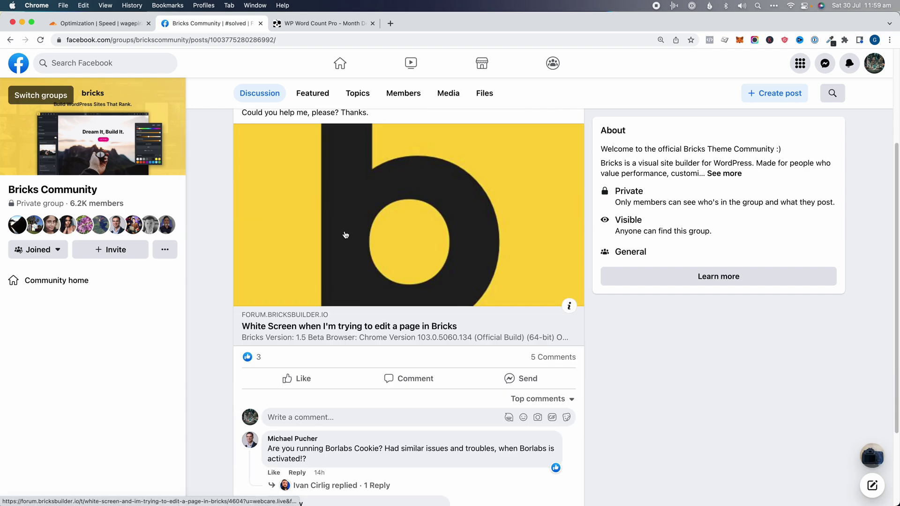
scroll(346, 235, "down", 4)
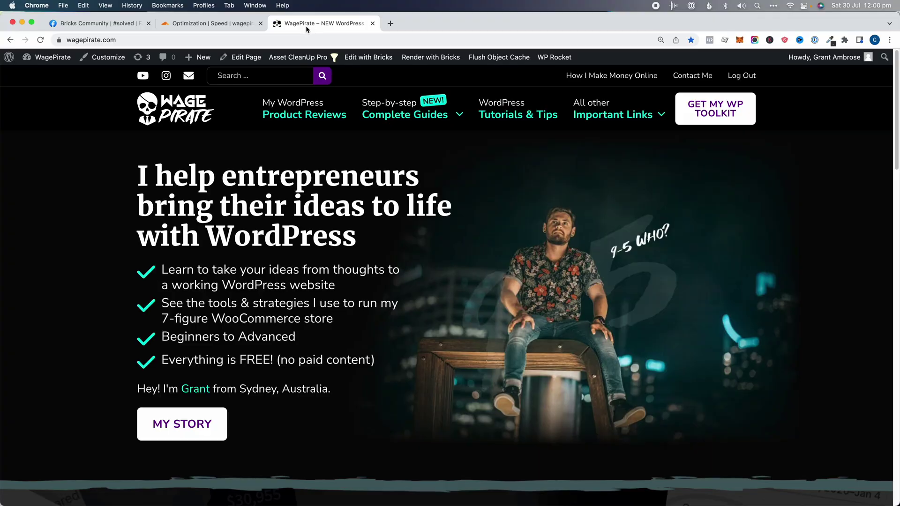
Step: Load the homepage in the Bricks editor, then bring up Cloudflare's Speed Optimization settings
left_click(368, 58)
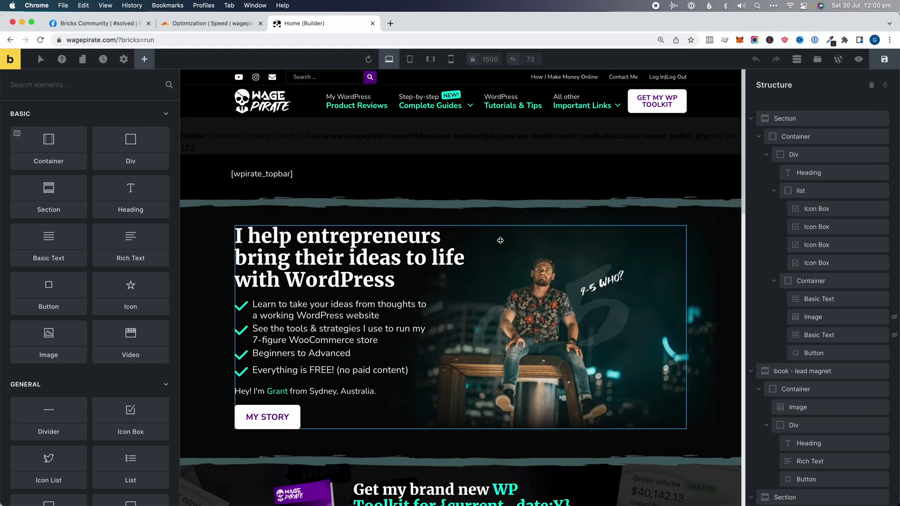
scroll(500, 241, "down", 2)
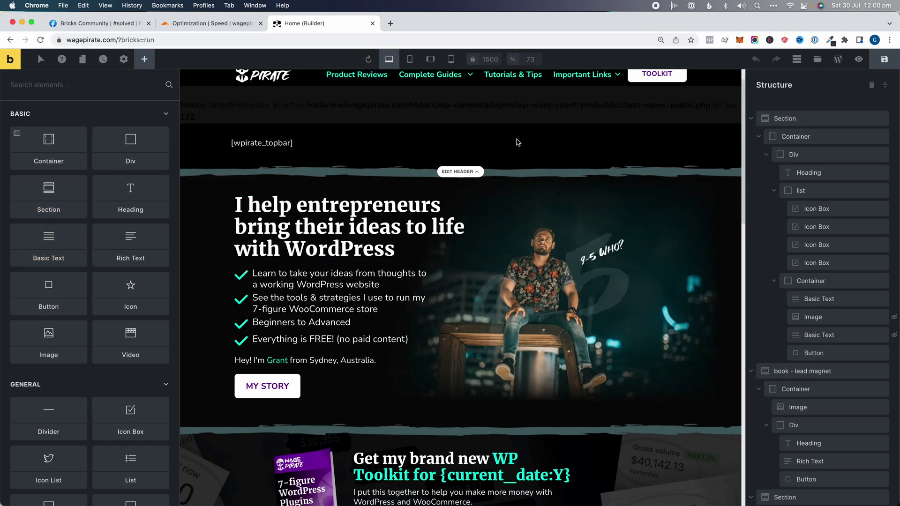
left_click(178, 25)
scroll(142, 231, "up", 1)
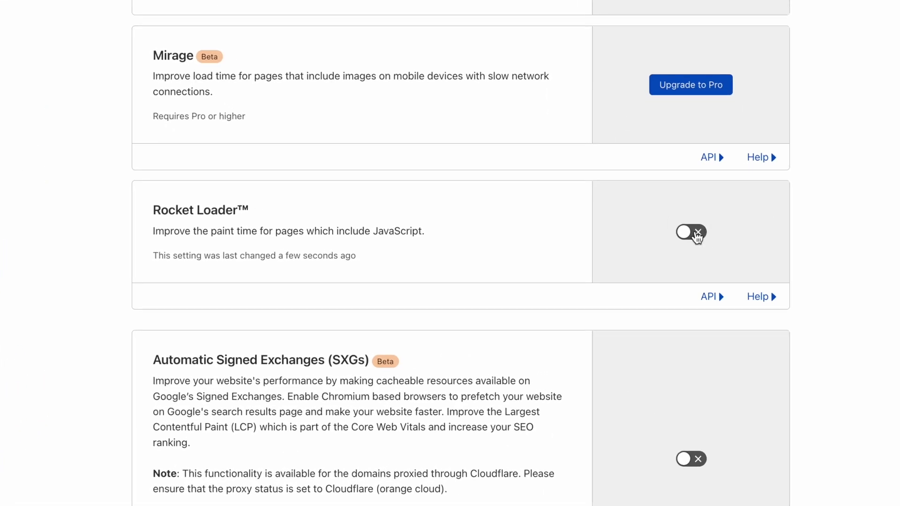
Step: Highlight the note showing when Rocket Loader was last changed
left_click_drag(204, 258, 355, 256)
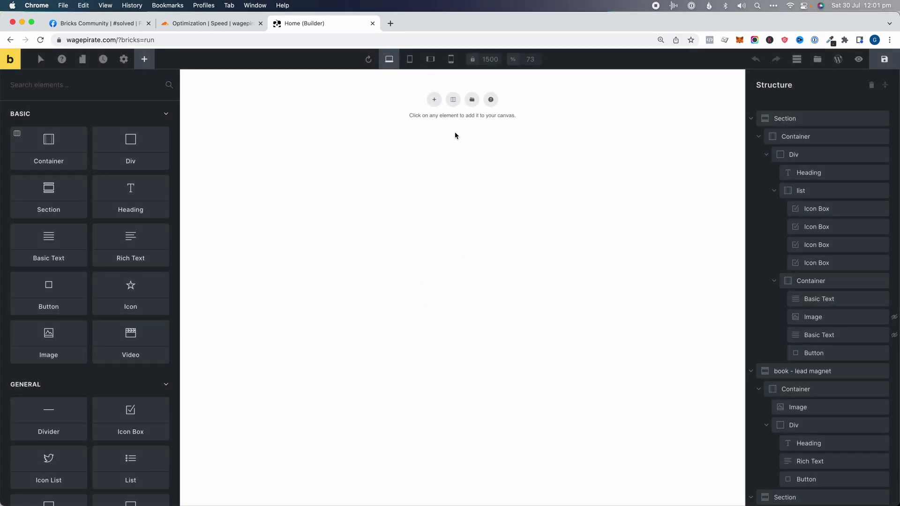
Step: Inspect the blank canvas's console messages, then return to Cloudflare's Rocket Loader setting
right_click(357, 190)
left_click(381, 381)
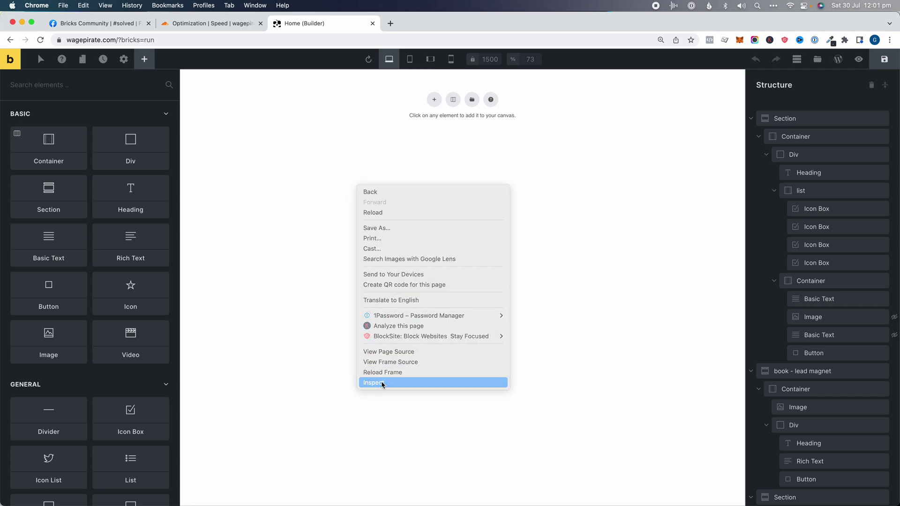
left_click(123, 213)
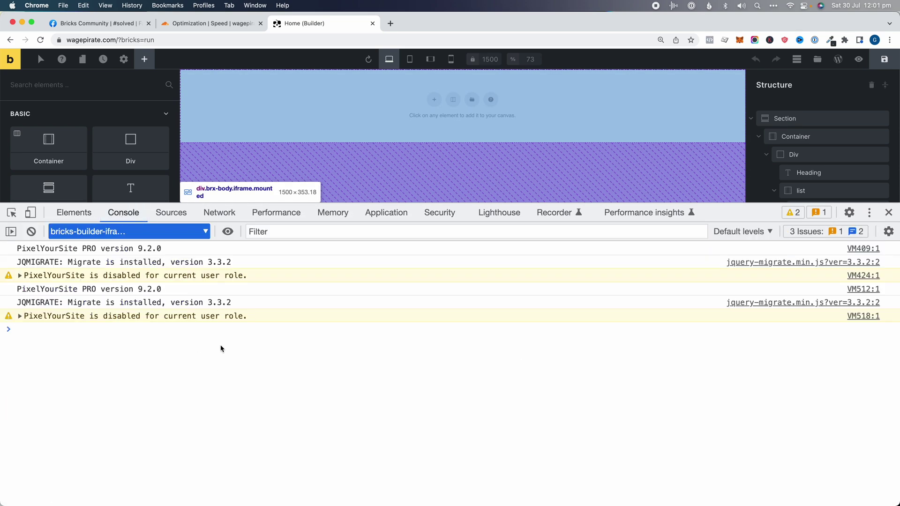
left_click(889, 212)
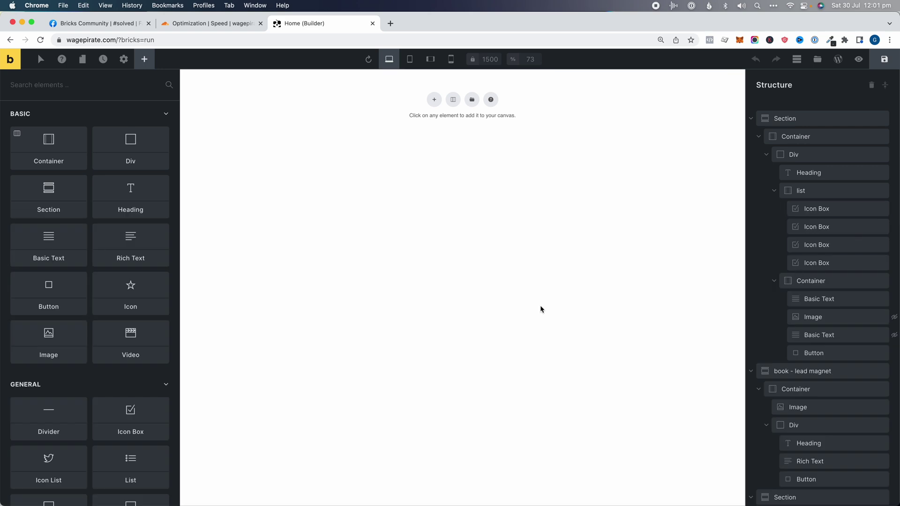
left_click(240, 27)
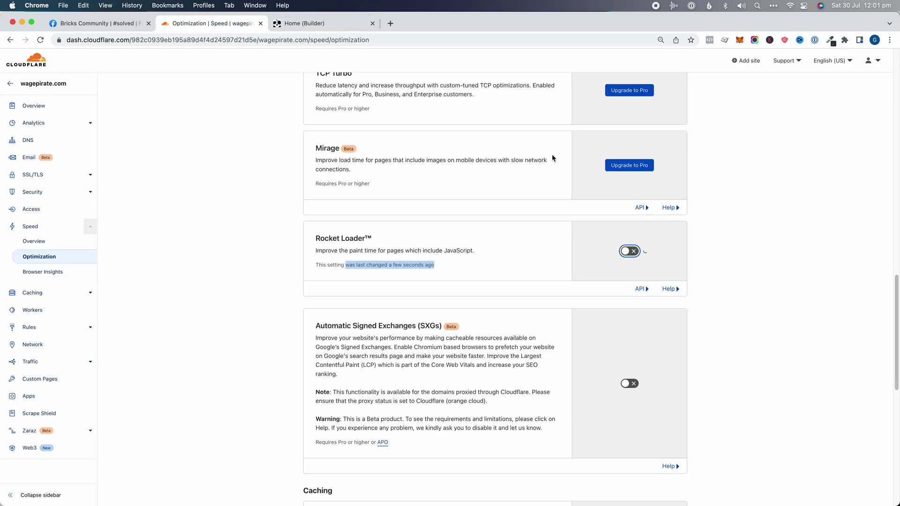
Step: Re-enable Rocket Loader and reload the builder, which still comes up blank
left_click(291, 23)
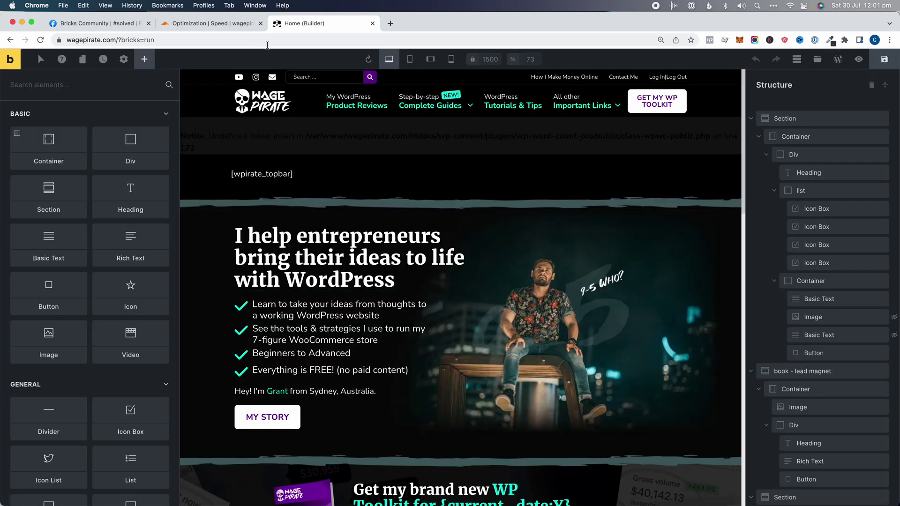
left_click(247, 29)
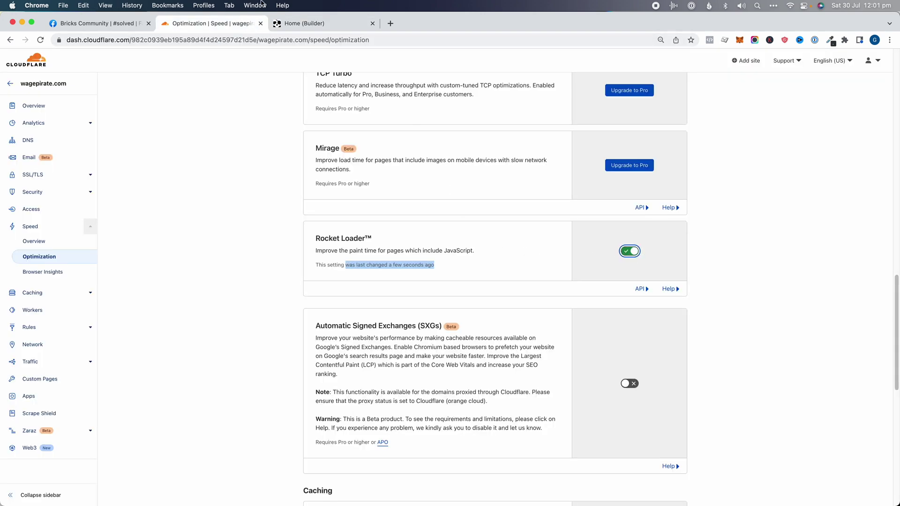
left_click(291, 22)
left_click(40, 40)
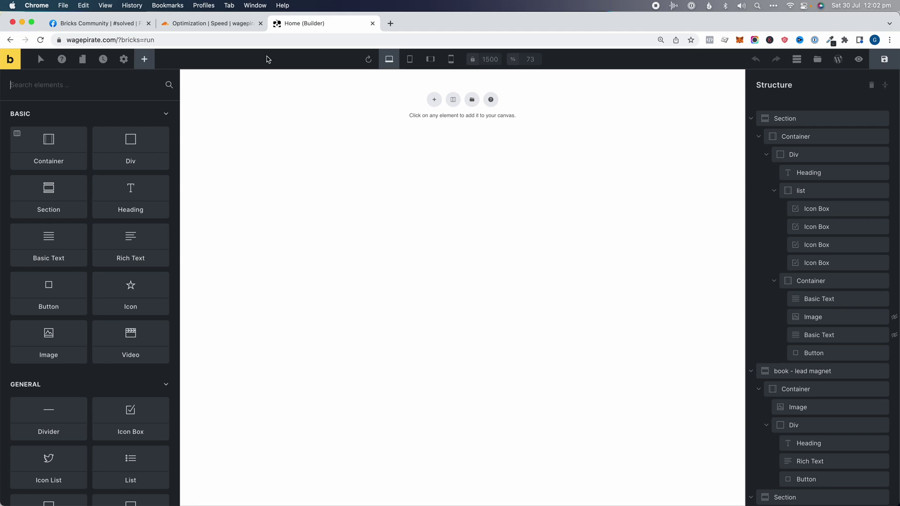
left_click(231, 26)
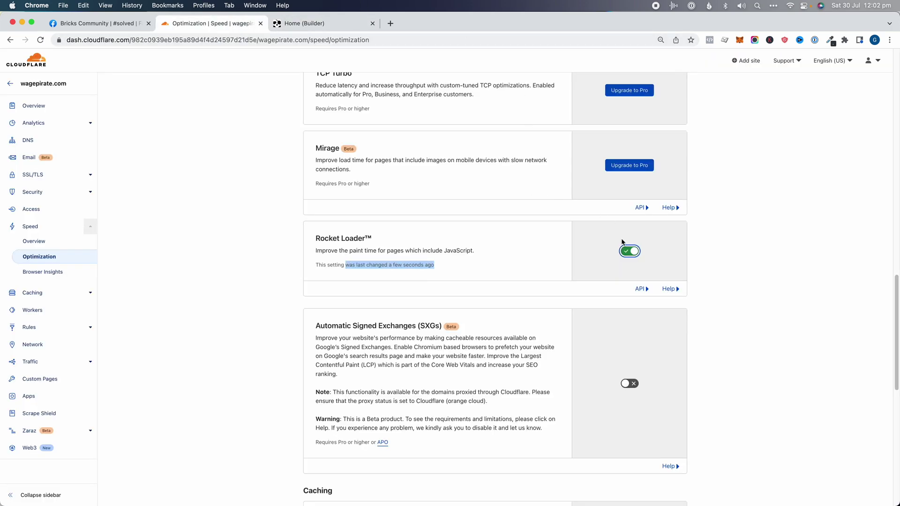
Step: Empty the browser cache and hard-reload the builder so the homepage content renders
left_click(302, 23)
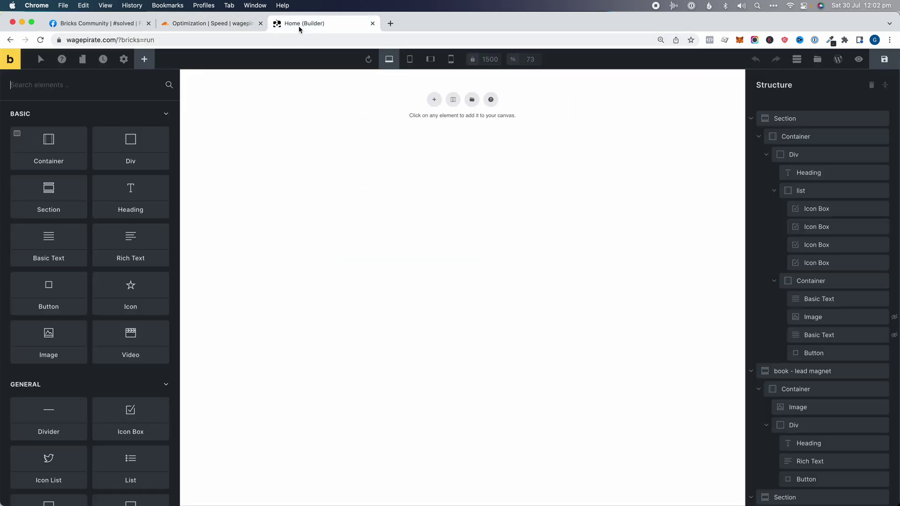
left_click(42, 41)
right_click(258, 189)
left_click(282, 382)
right_click(41, 41)
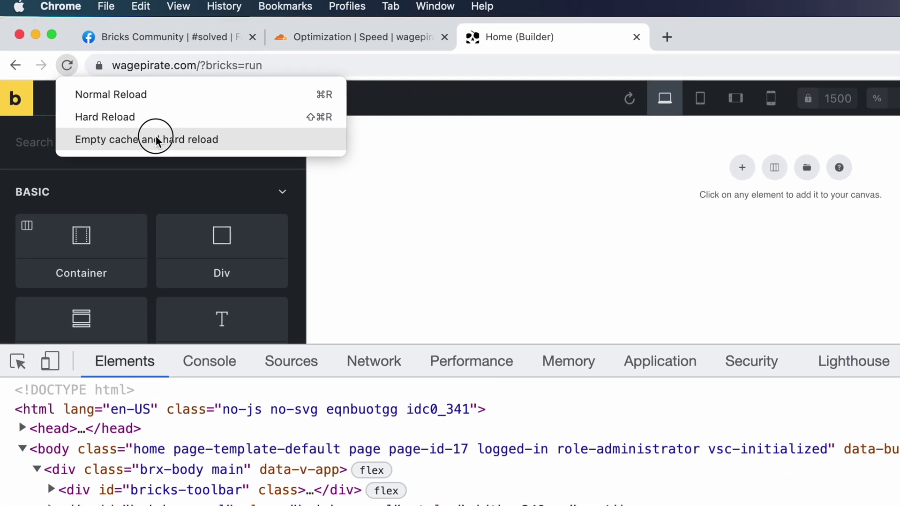
left_click(155, 141)
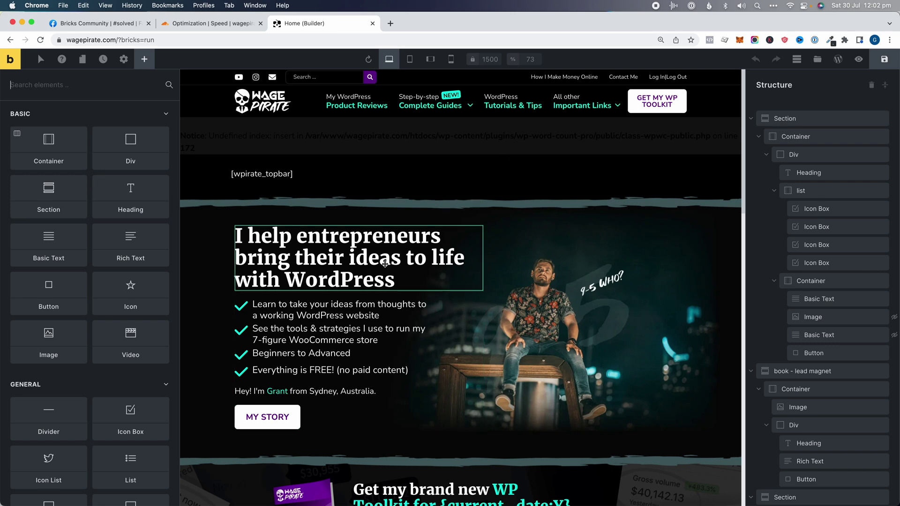
Step: Revisit the Rocket Loader advice in the Bricks Community post comments
left_click(136, 23)
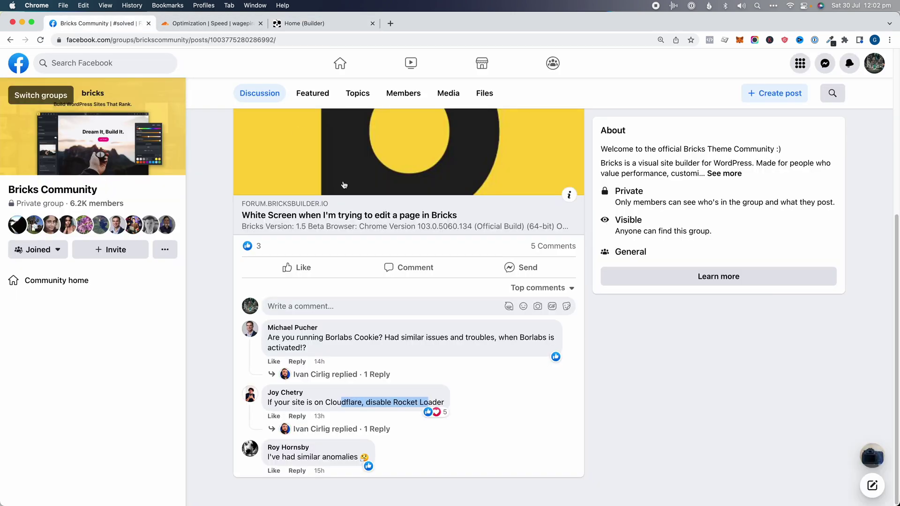
scroll(347, 309, "up", 4)
scroll(350, 301, "up", 1)
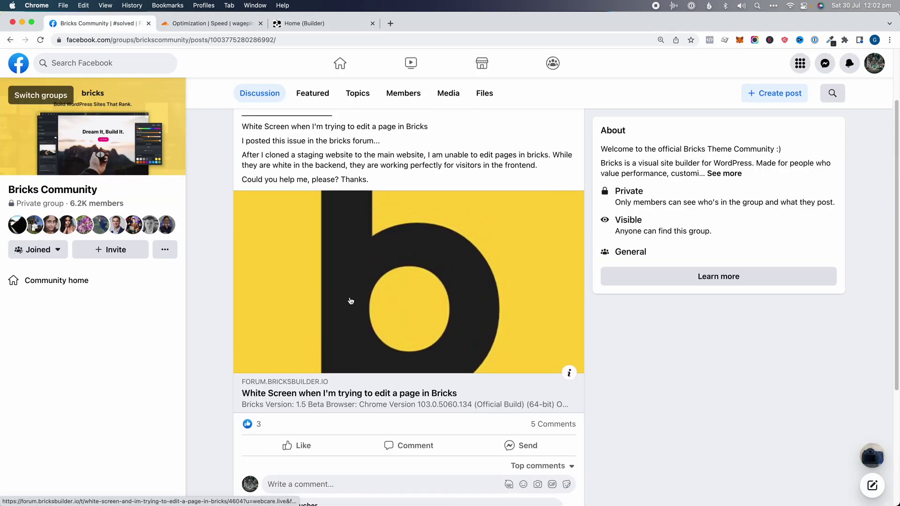
scroll(351, 300, "down", 5)
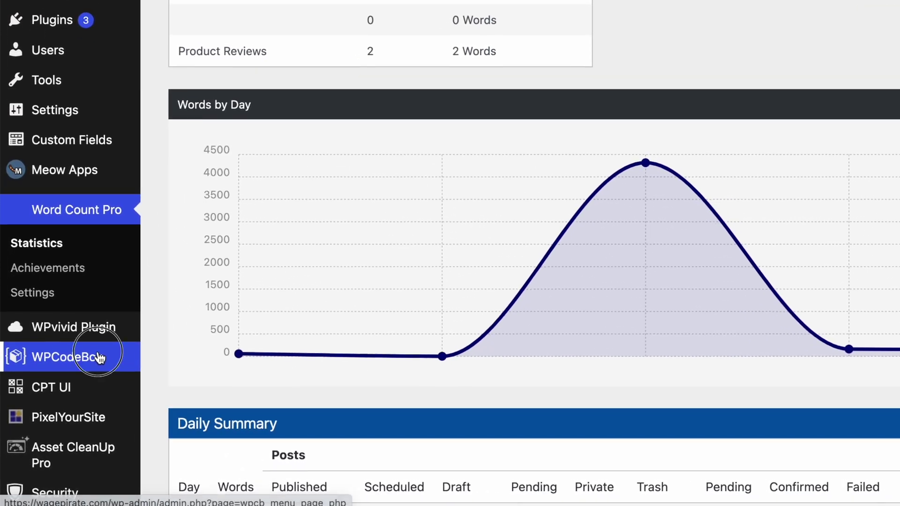
Step: Open WPCodeBox in WordPress admin and review the WPCodeBox pricing plans
left_click(51, 358)
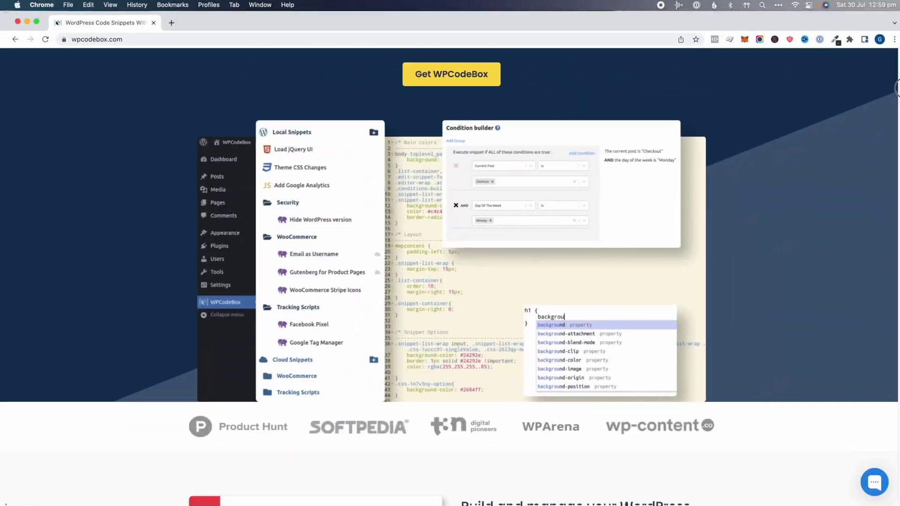
scroll(450, 276, "down", 5)
left_click_drag(893, 100, 893, 139)
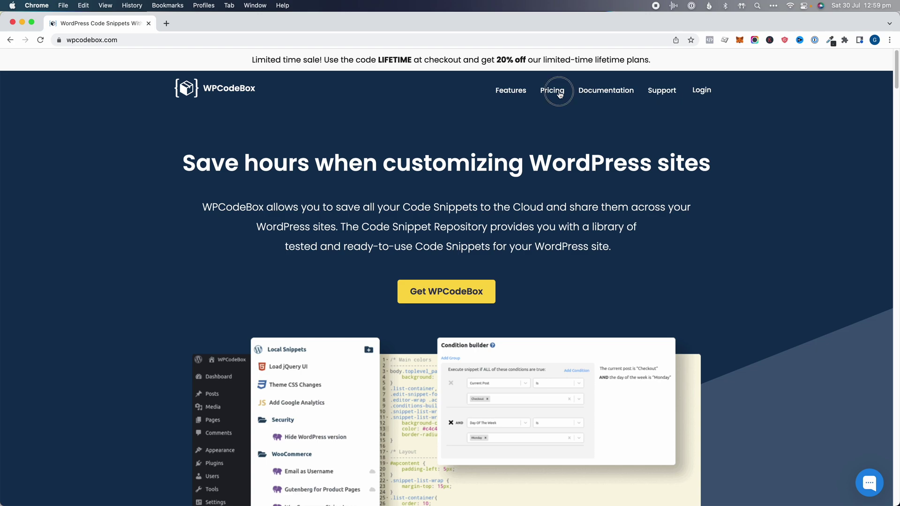
left_click(560, 94)
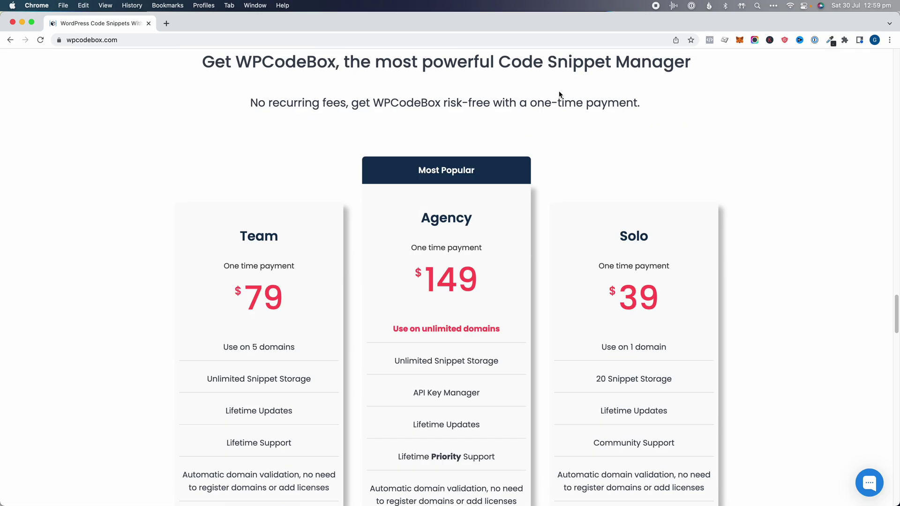
scroll(559, 131, "down", 3)
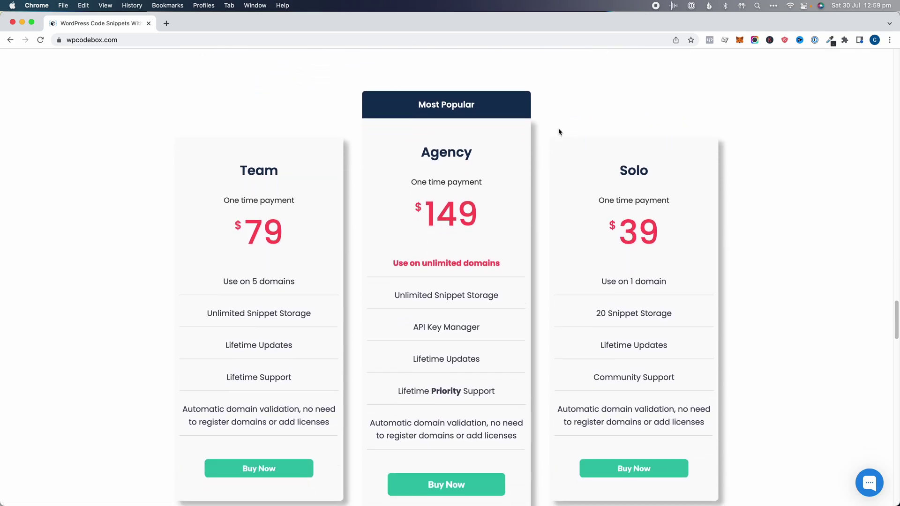
scroll(559, 131, "down", 2)
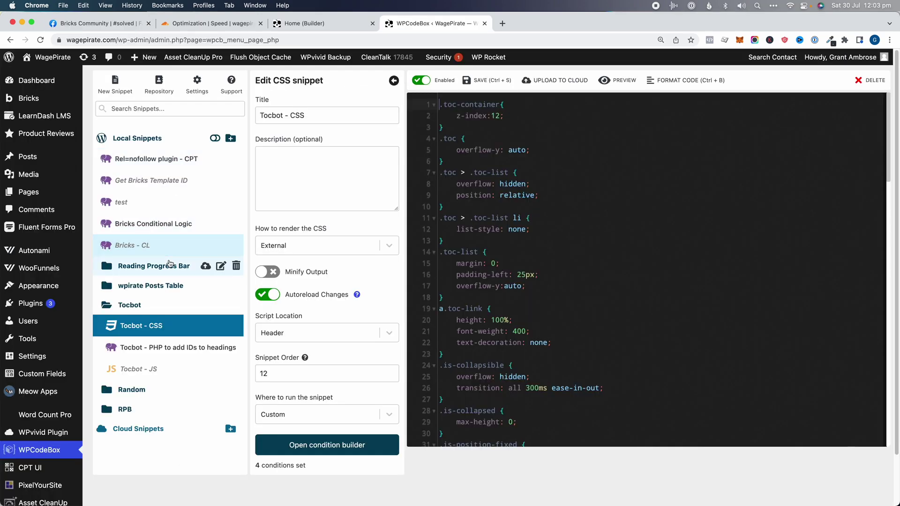
Step: Browse the snippet folders and look over the Tocbot CSS rules on lines 5–15
left_click(157, 268)
left_click(148, 304)
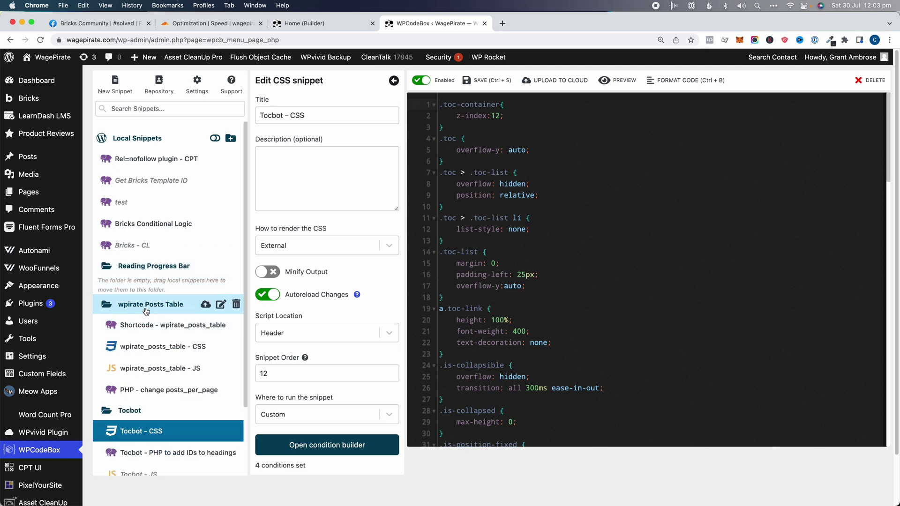
left_click(146, 310)
left_click(148, 326)
left_click(149, 332)
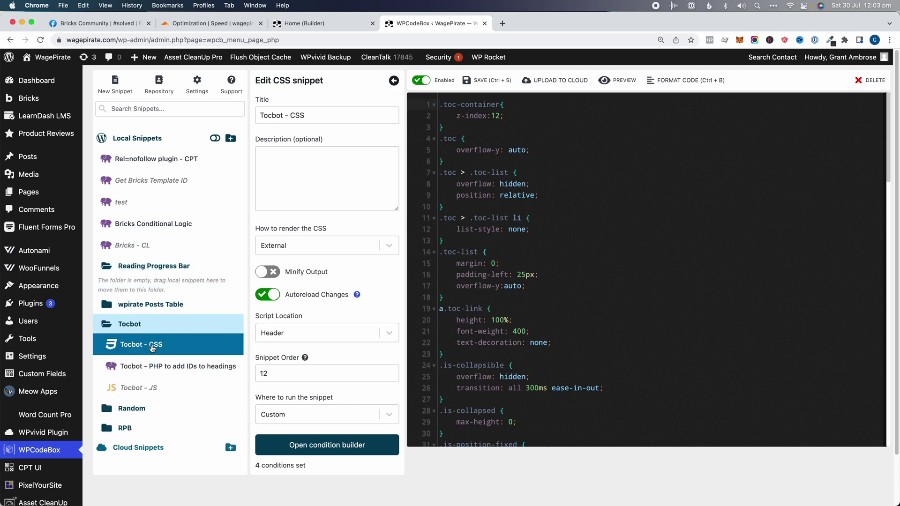
left_click_drag(515, 148, 512, 261)
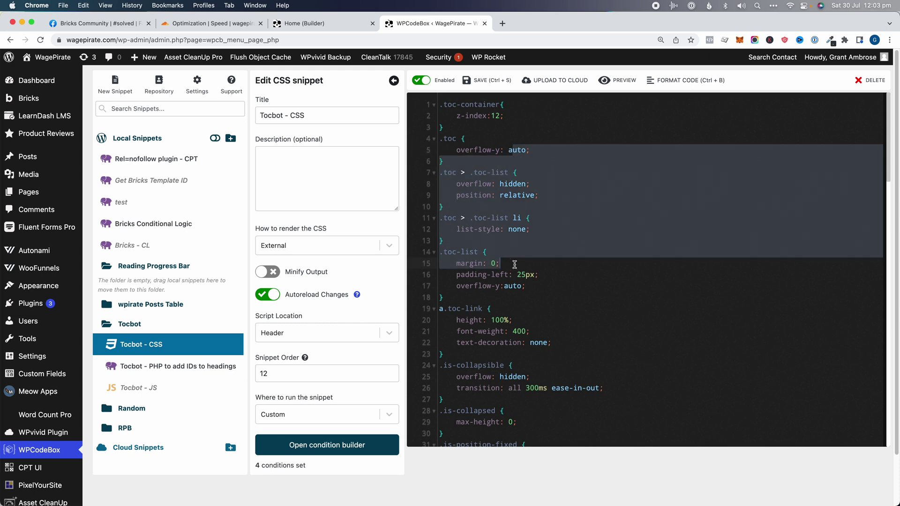
left_click(510, 263)
Step: Keep the Tocbot CSS rendered as an external file and review its conditions without saving
left_click(264, 250)
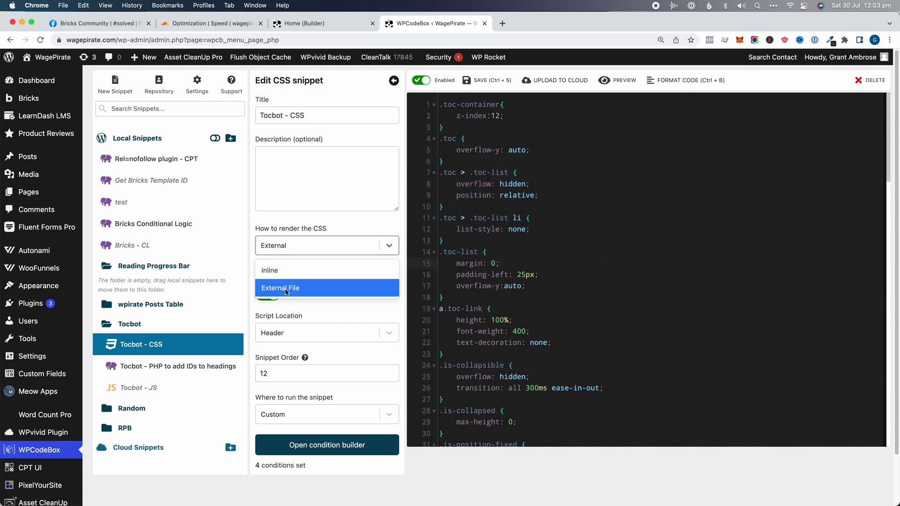
left_click(285, 289)
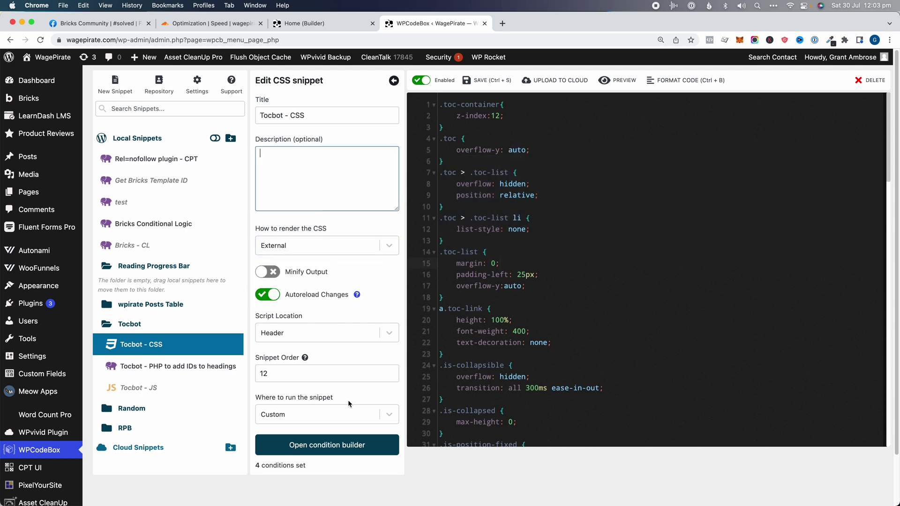
left_click(317, 446)
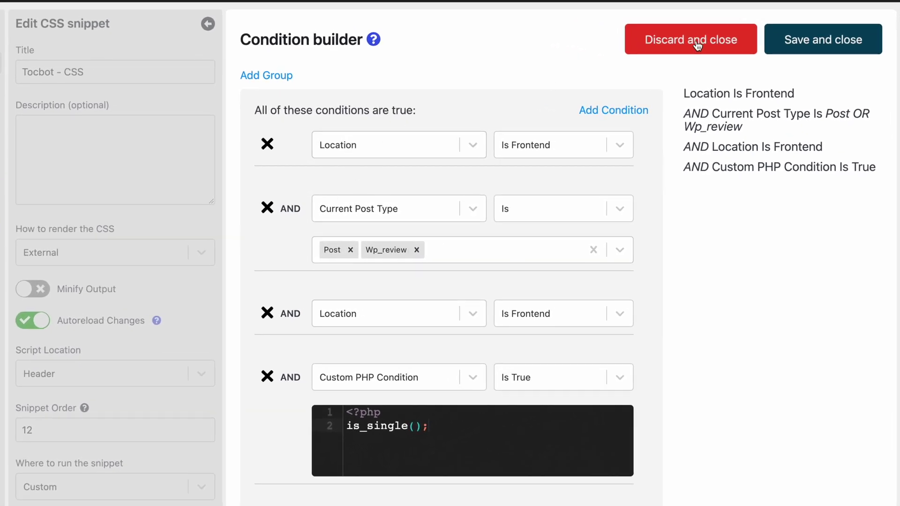
left_click(750, 46)
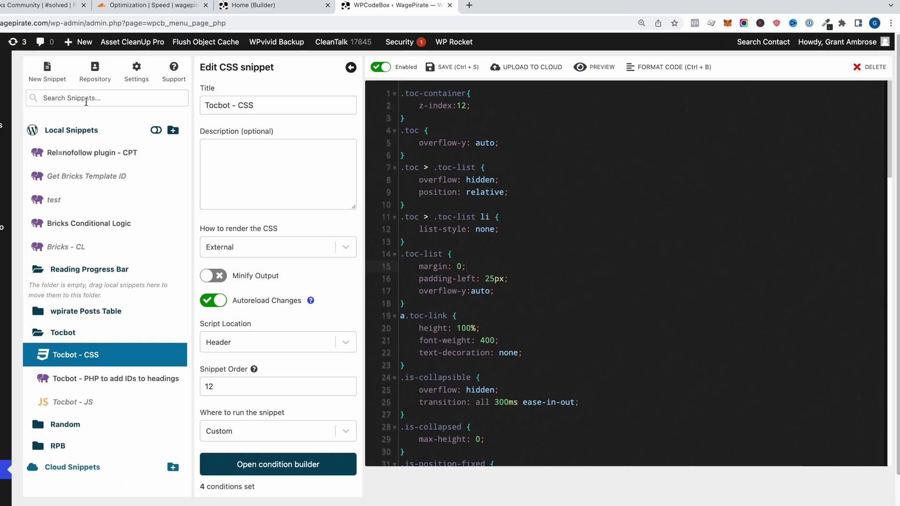
Step: Search the snippets for 'convert' and open the ConvertBox Add snippet
left_click(86, 98)
type("convert")
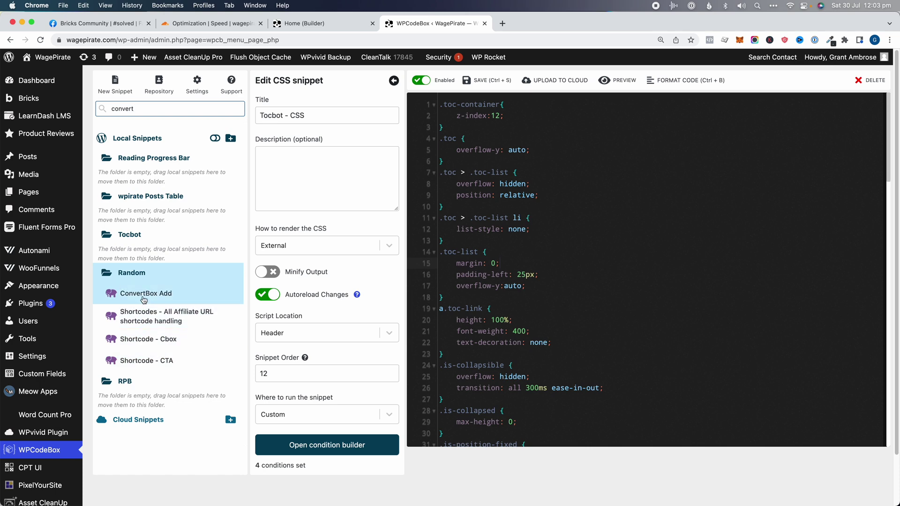
left_click(170, 295)
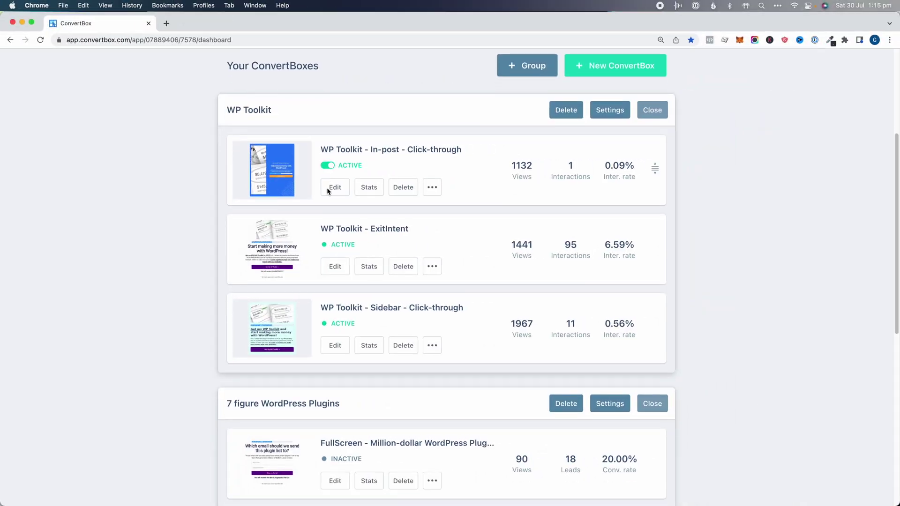
Step: Preview the WP Toolkit - ExitIntent box in mobile and desktop, then highlight the echoed embed script
scroll(327, 188, "down", 5)
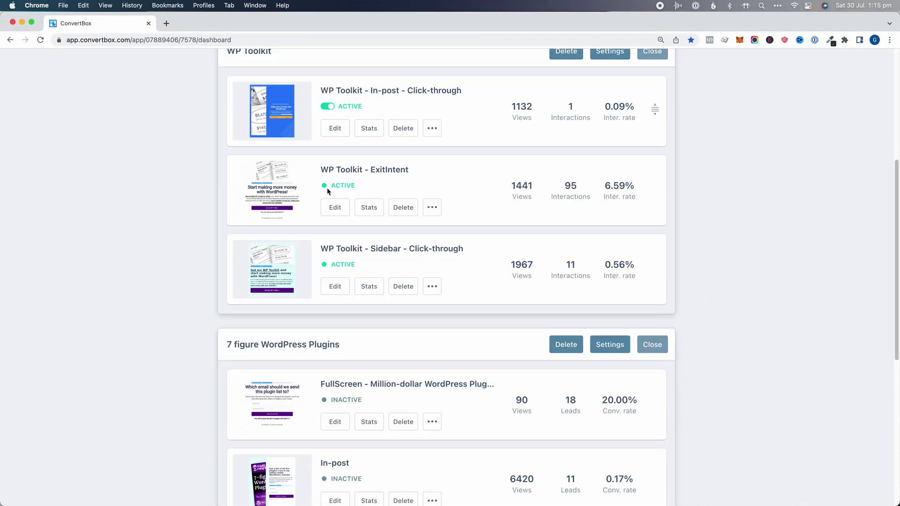
left_click(335, 249)
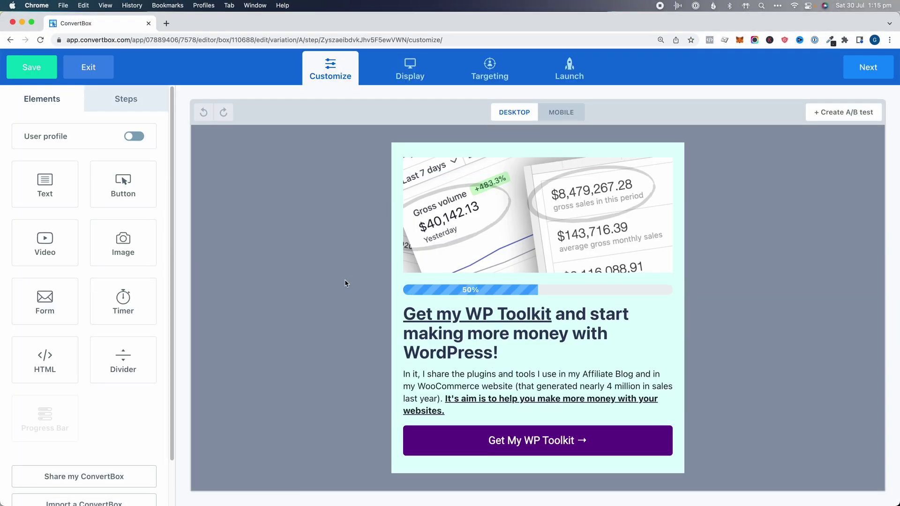
left_click(542, 117)
left_click(521, 113)
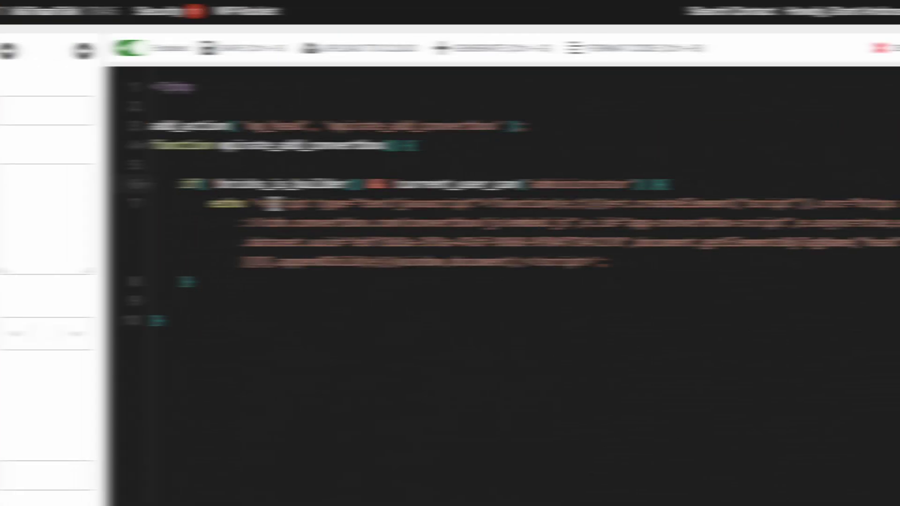
left_click_drag(214, 202, 546, 259)
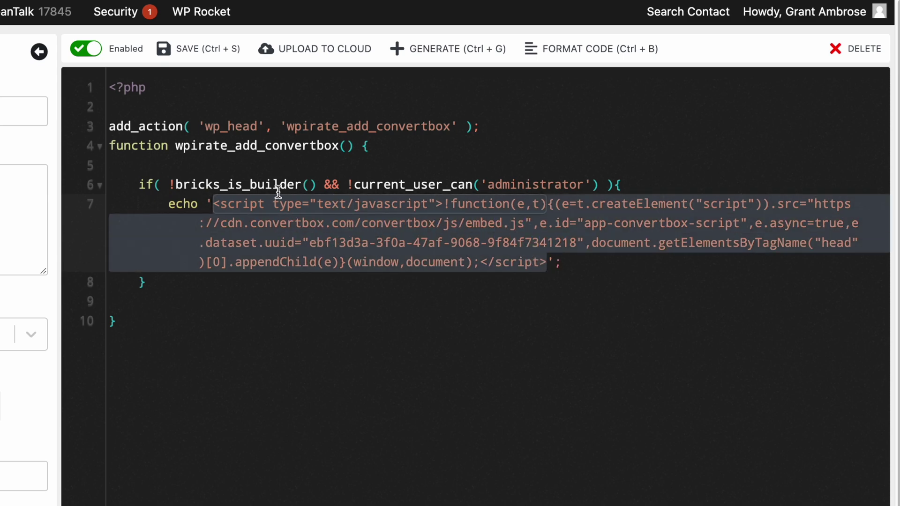
Step: Highlight the wp_head hook on line 3 of the ConvertBox PHP snippet
left_click_drag(217, 126, 249, 125)
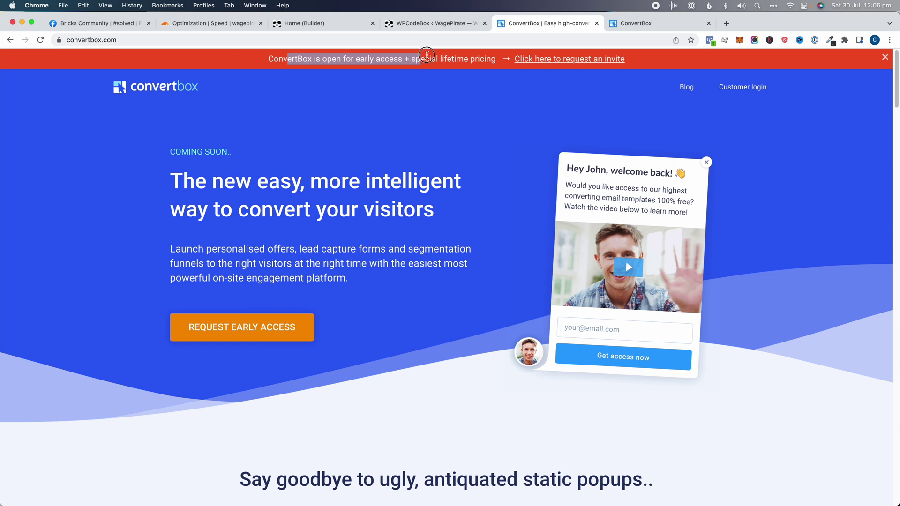
Step: Expand the General Tips, 7 figure WordPress Plugins and WP Toolkit box groups on the ConvertBox dashboard
left_click(453, 57)
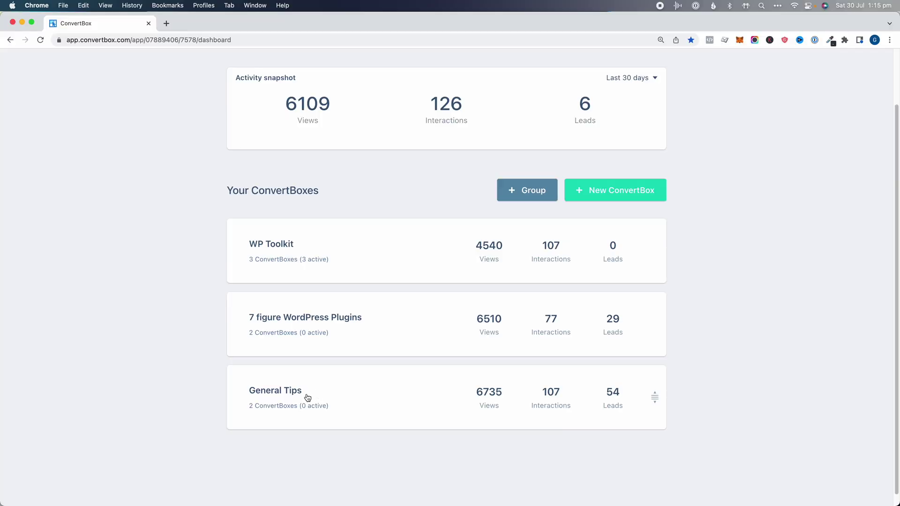
left_click(306, 395)
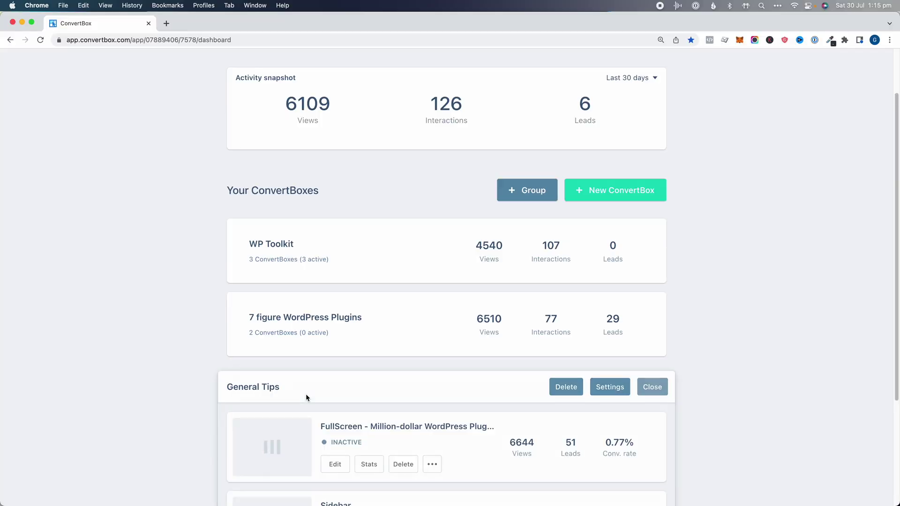
scroll(306, 398, "down", 5)
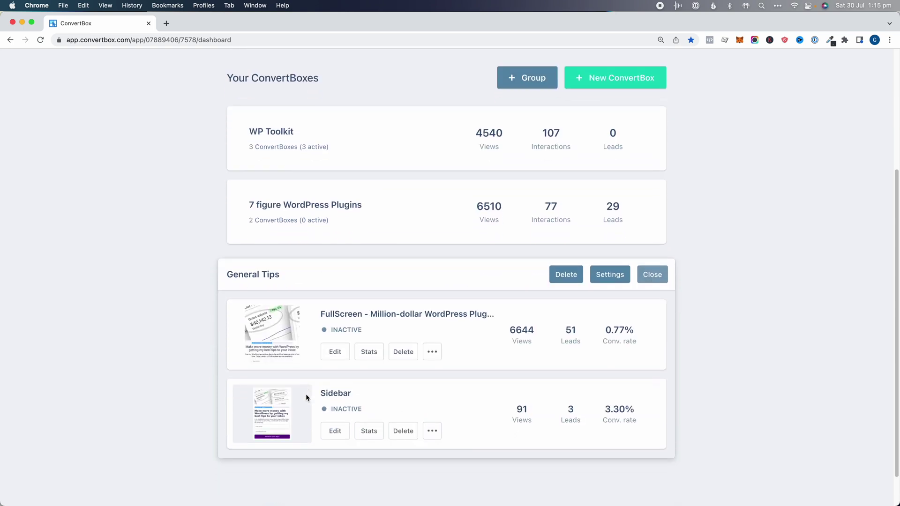
left_click(297, 213)
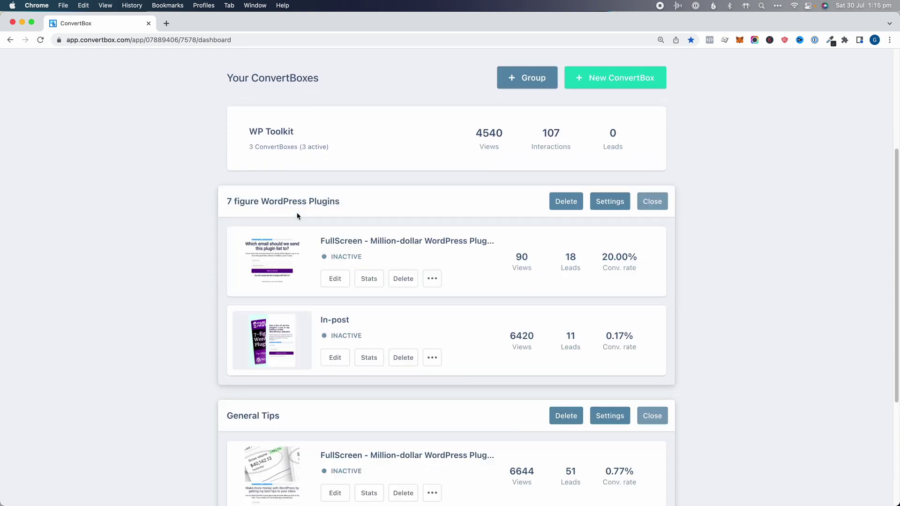
left_click(323, 147)
Step: Scroll the ThriveCart lifetime offer page past the countdown timer to the cart-conversion features
scroll(328, 187, "down", 1)
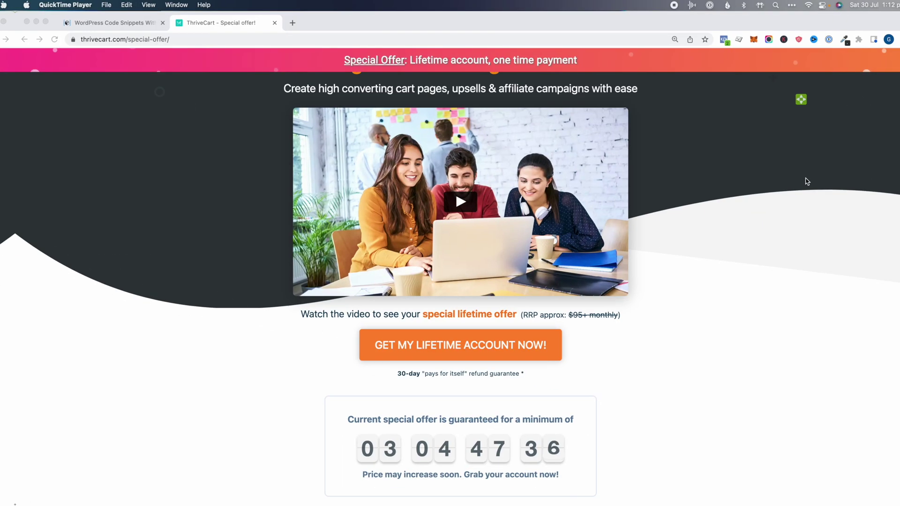
scroll(792, 182, "down", 9)
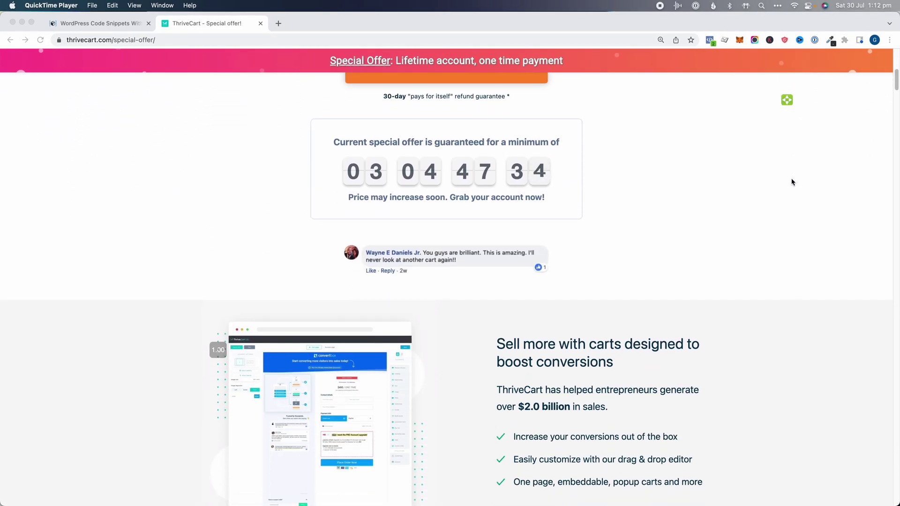
scroll(791, 182, "down", 6)
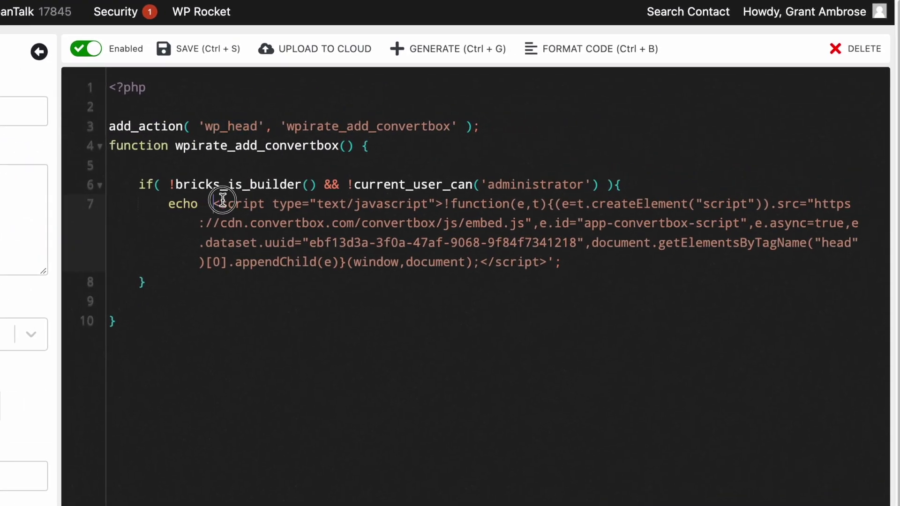
Step: Comment out the builder/administrator if-condition with // and save the ConvertBox Add snippet
left_click_drag(223, 199, 534, 255)
left_click(352, 127)
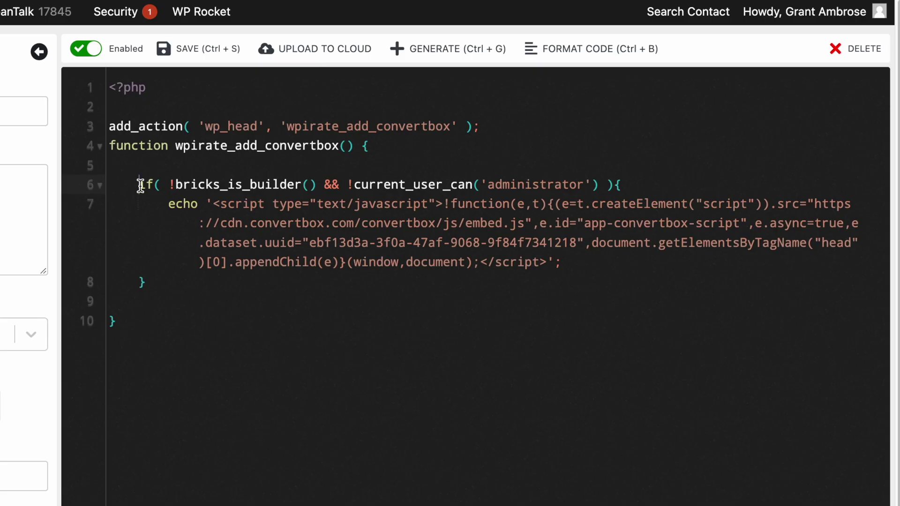
type("//")
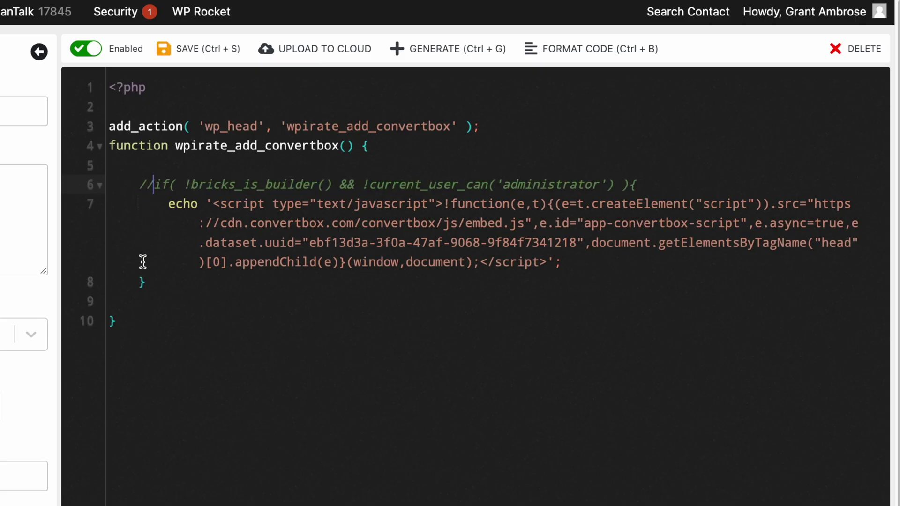
left_click(199, 55)
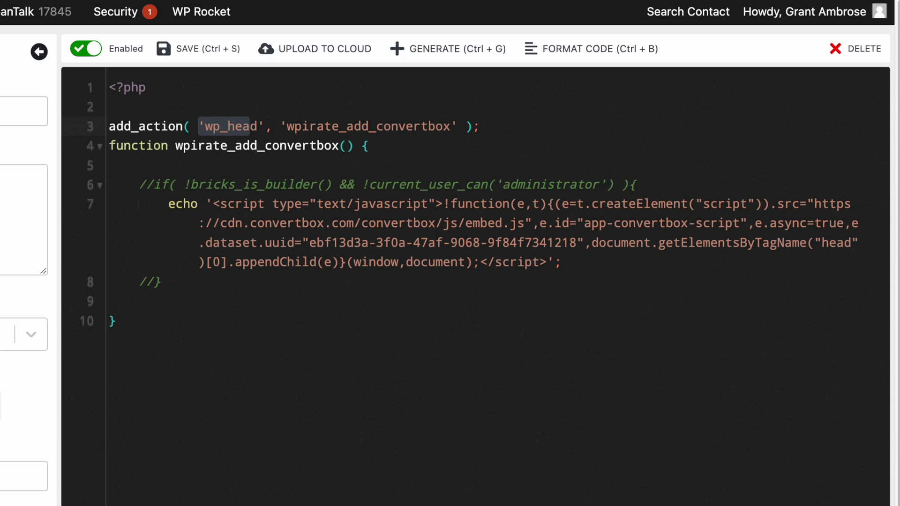
left_click_drag(213, 201, 546, 260)
left_click(545, 262)
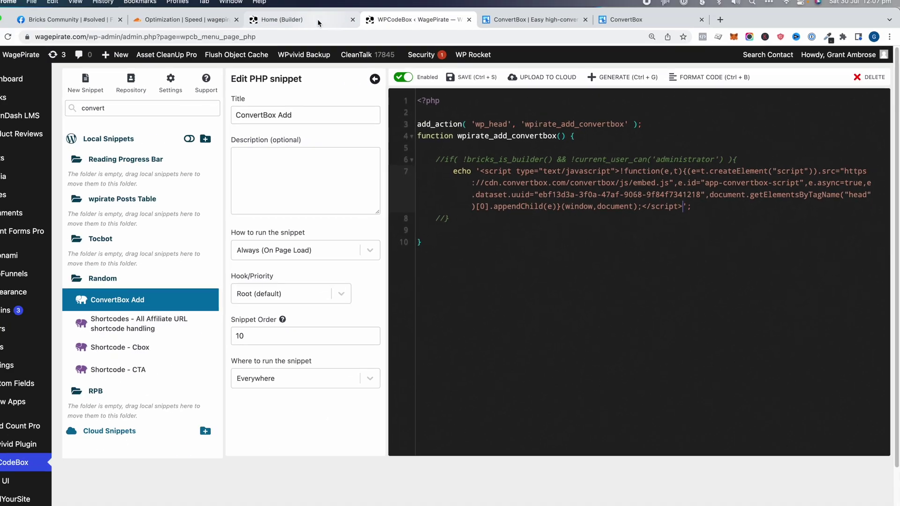
Step: Reload the Bricks builder page and open the Chrome DevTools Console beside it
left_click(337, 23)
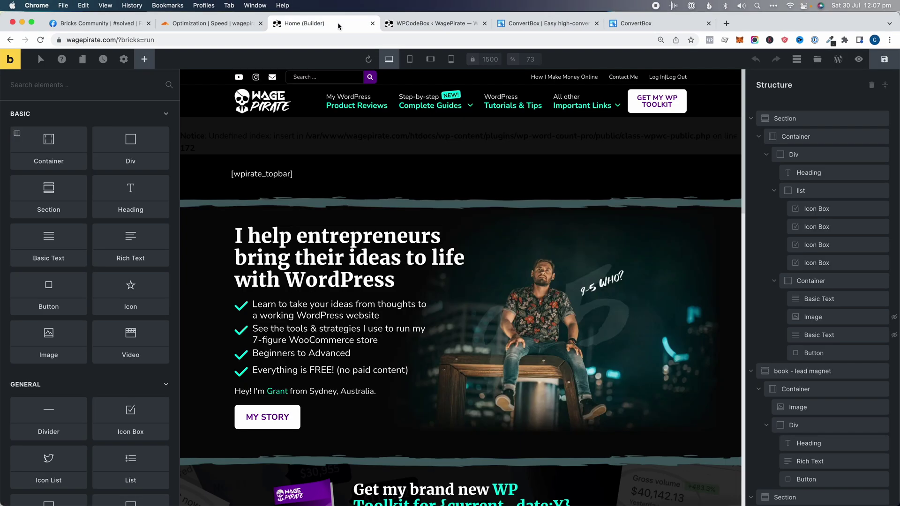
key("super+r")
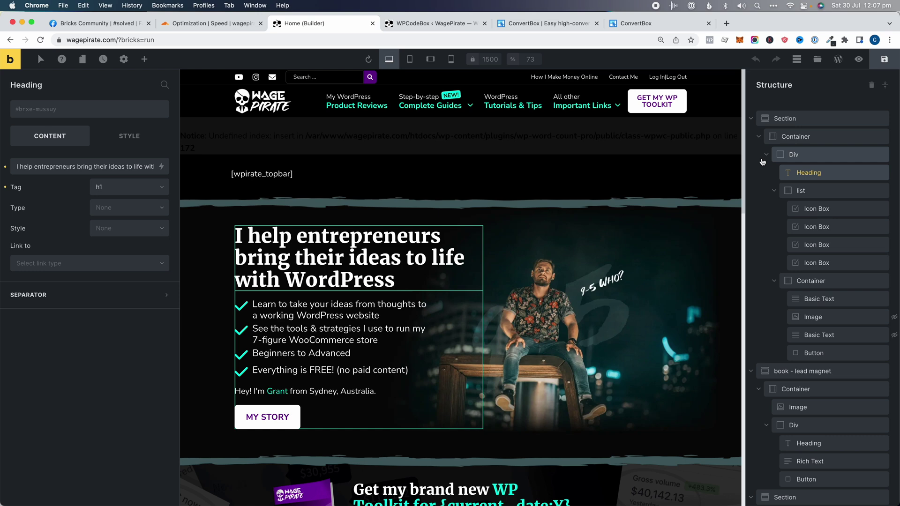
right_click(756, 160)
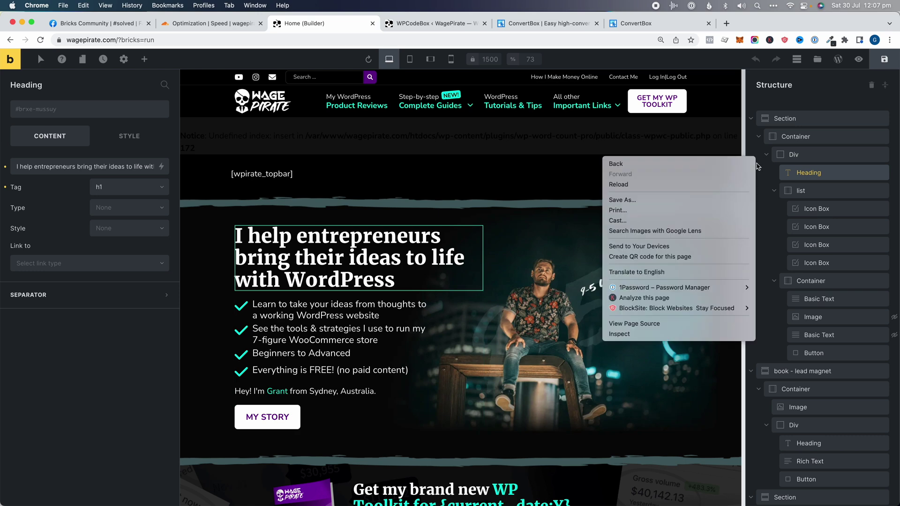
left_click(696, 334)
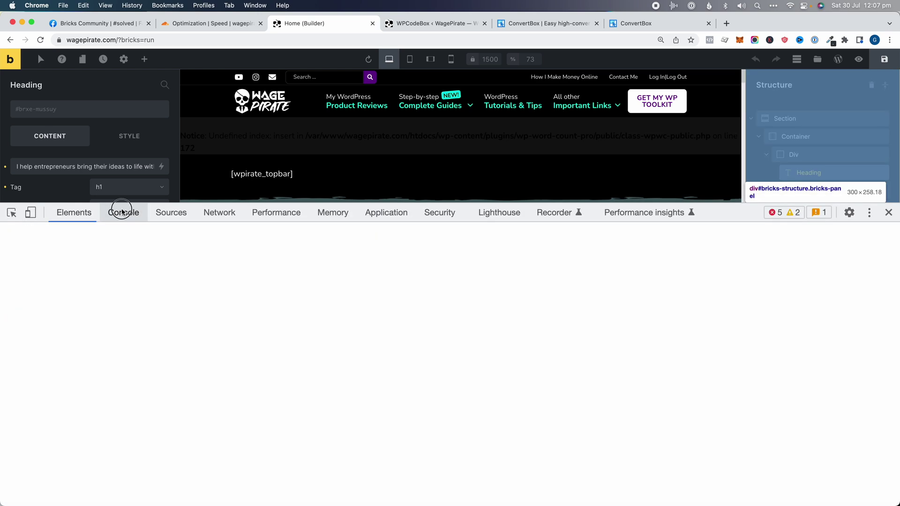
left_click(122, 211)
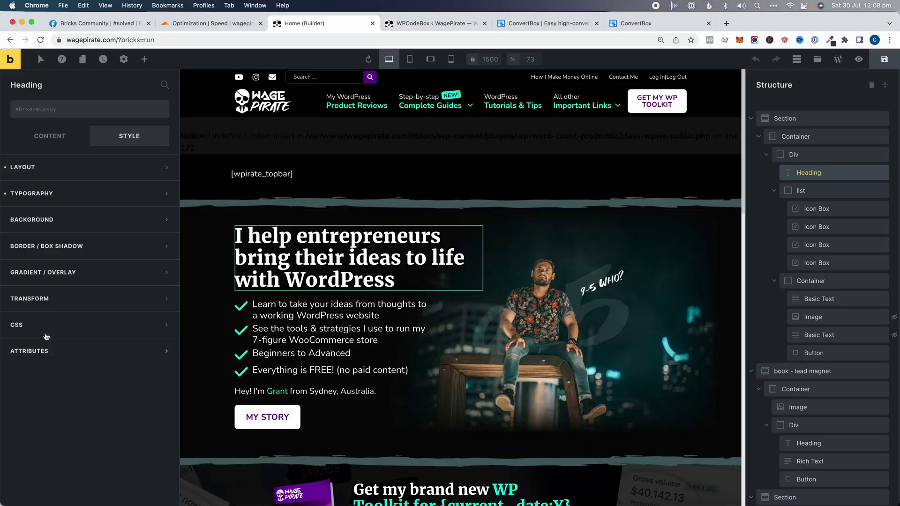
Step: Expand the heading element's CSS style settings in the Bricks panel
left_click(46, 332)
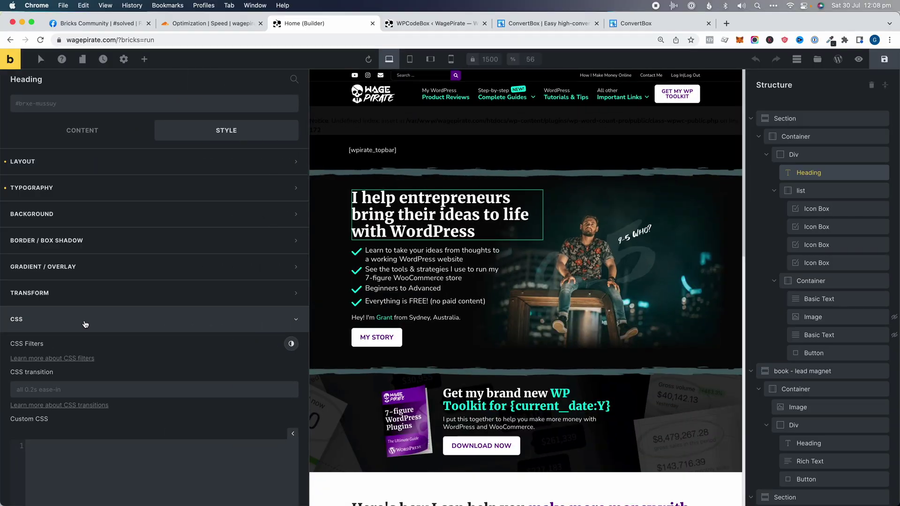
scroll(89, 399, "down", 3)
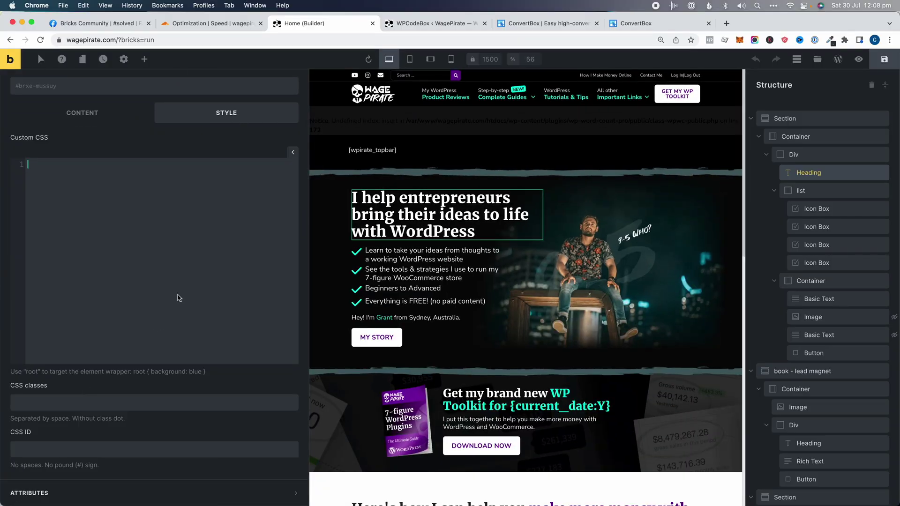
scroll(176, 280, "up", 6)
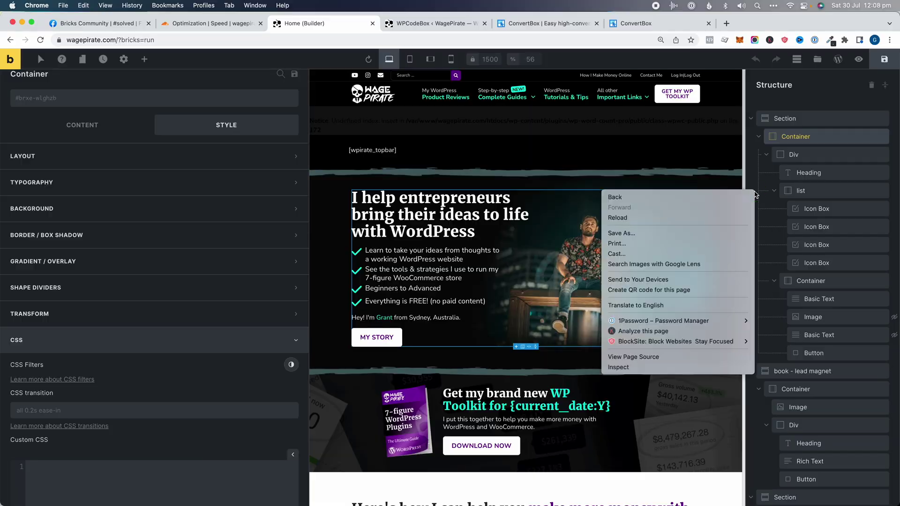
Step: Confirm the admin-ajax 503 errors in the Console, then delete the // before line 6's if
left_click(696, 367)
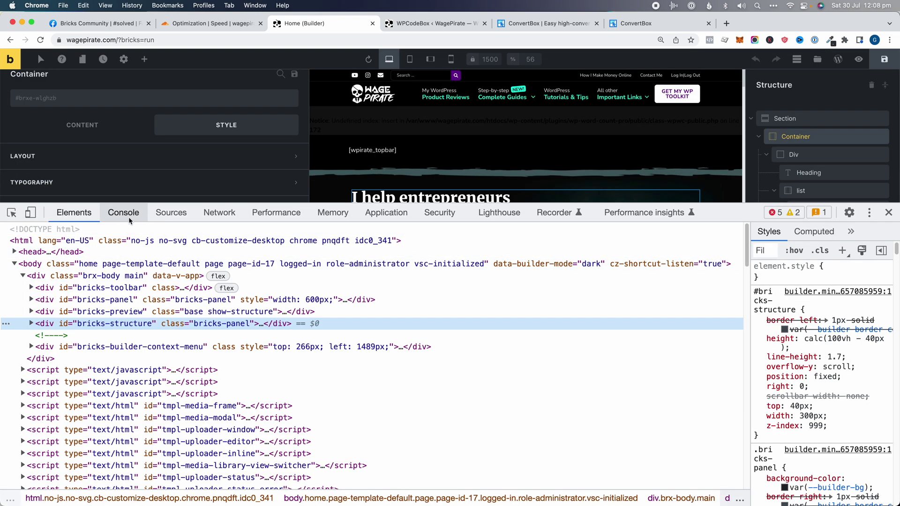
left_click(123, 212)
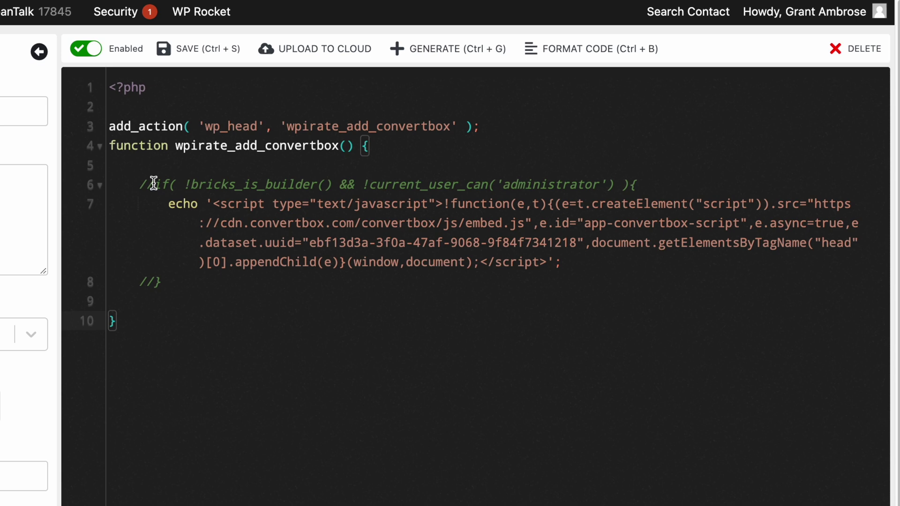
left_click(154, 183)
key("BackSpace")
key("BackSpace")
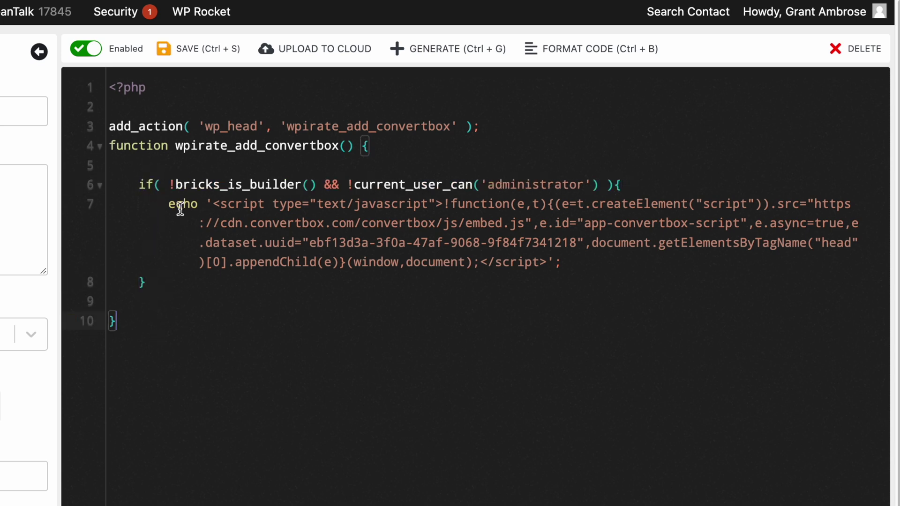
Step: Save the restored ConvertBox snippet and close DevTools once the reloaded builder shows no 503 errors
left_click(199, 42)
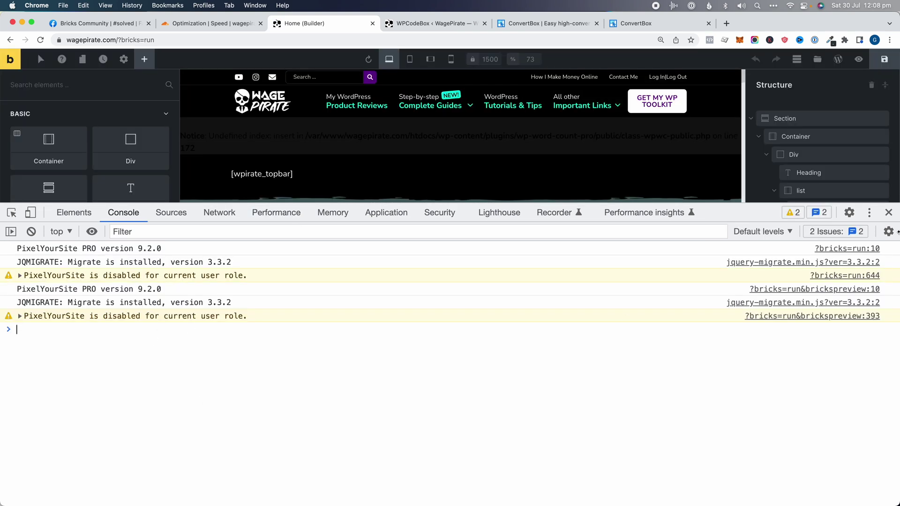
left_click(888, 213)
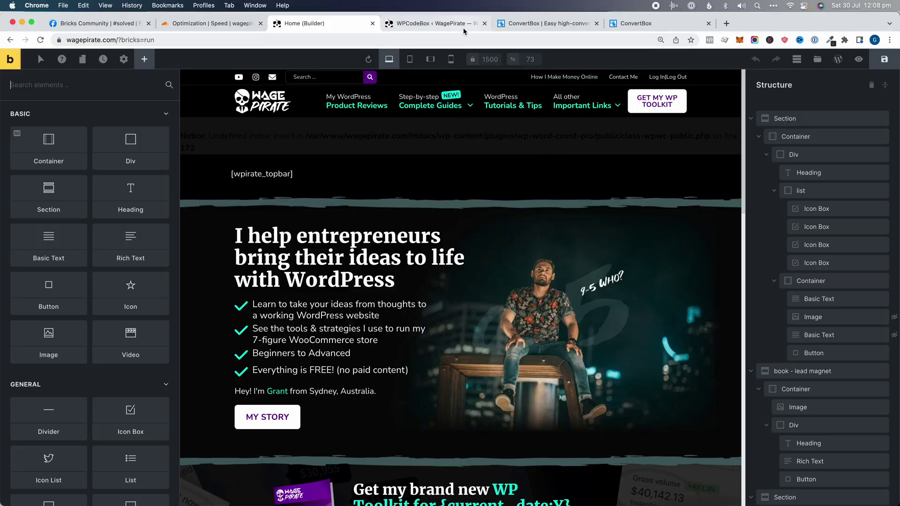
left_click(464, 29)
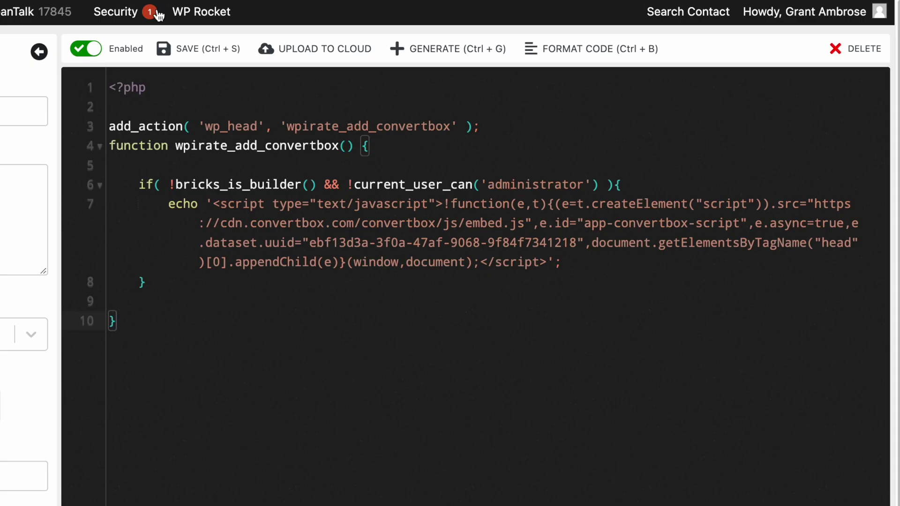
mouse_move(177, 186)
left_mouse_down()
mouse_move(302, 186)
mouse_move(178, 182)
left_mouse_up()
left_click(303, 185)
left_click(174, 183)
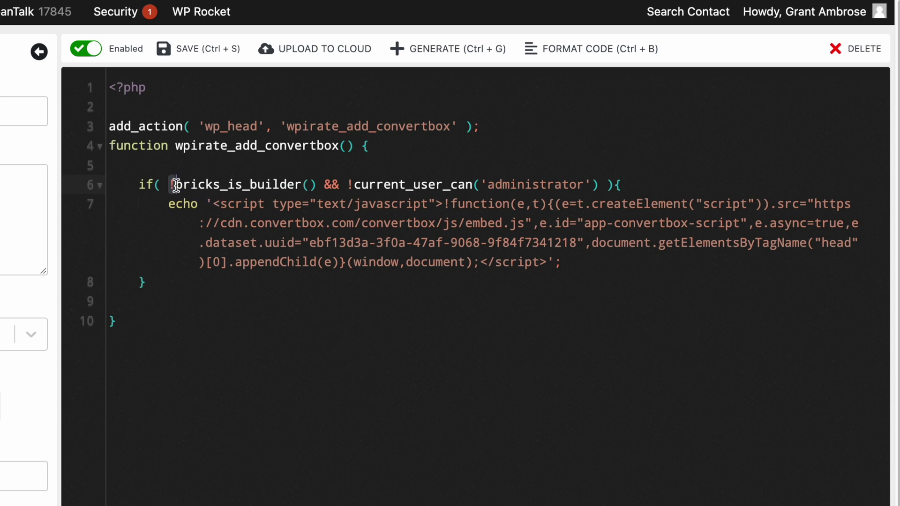
left_click_drag(186, 182, 317, 181)
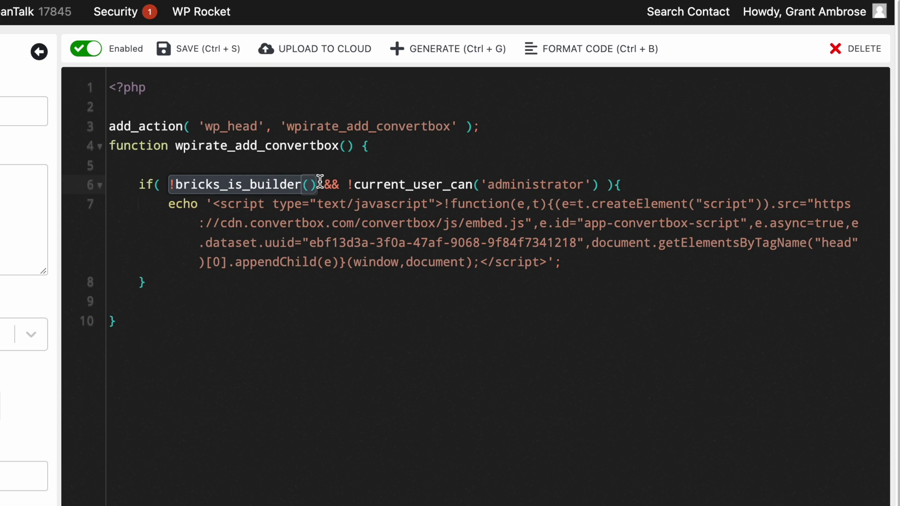
left_click_drag(213, 204, 555, 261)
left_click(547, 262)
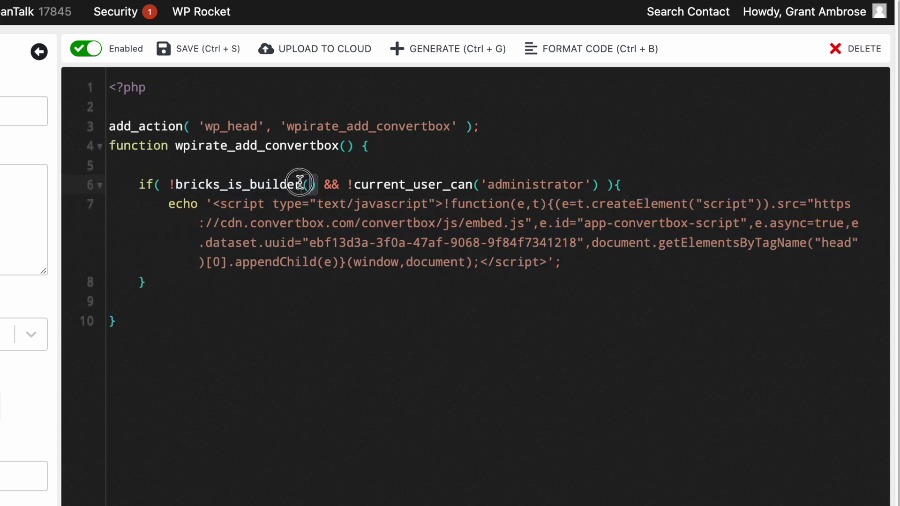
left_click_drag(300, 181, 174, 181)
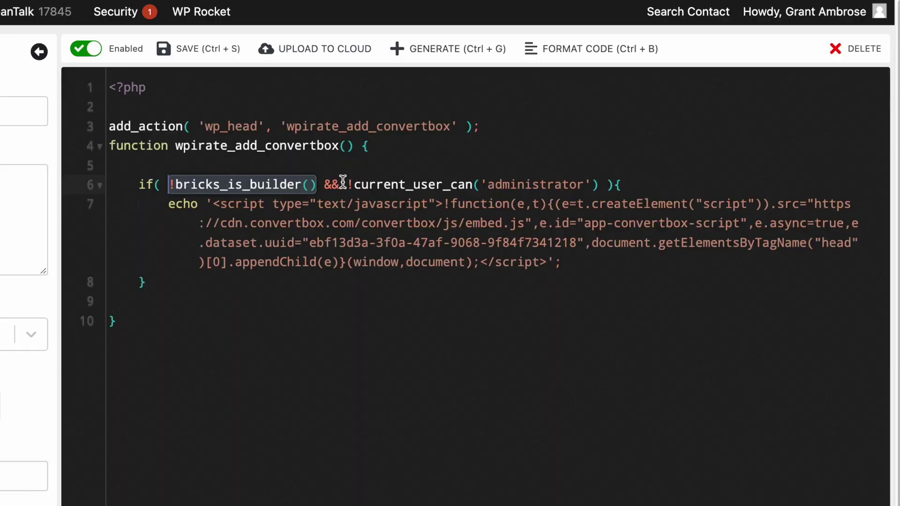
mouse_move(348, 183)
left_mouse_down()
mouse_move(591, 181)
mouse_move(349, 182)
left_mouse_up()
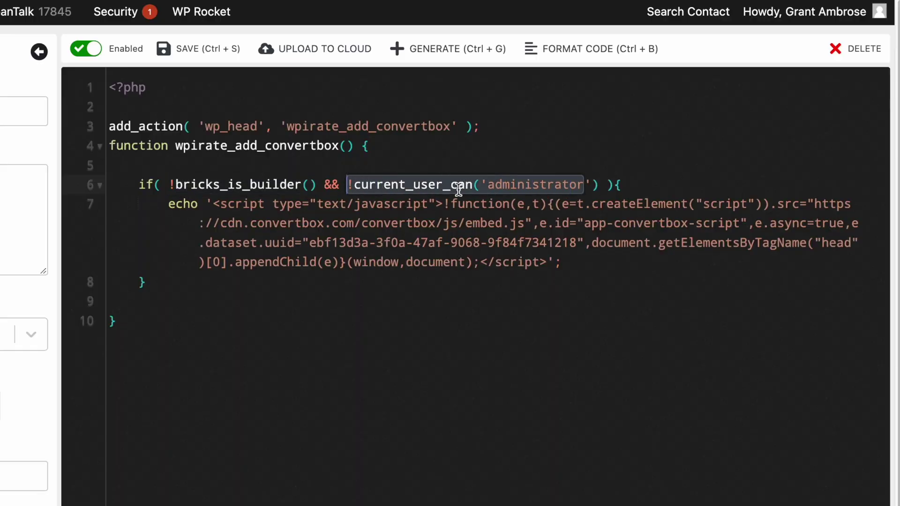
left_click_drag(160, 183, 290, 180)
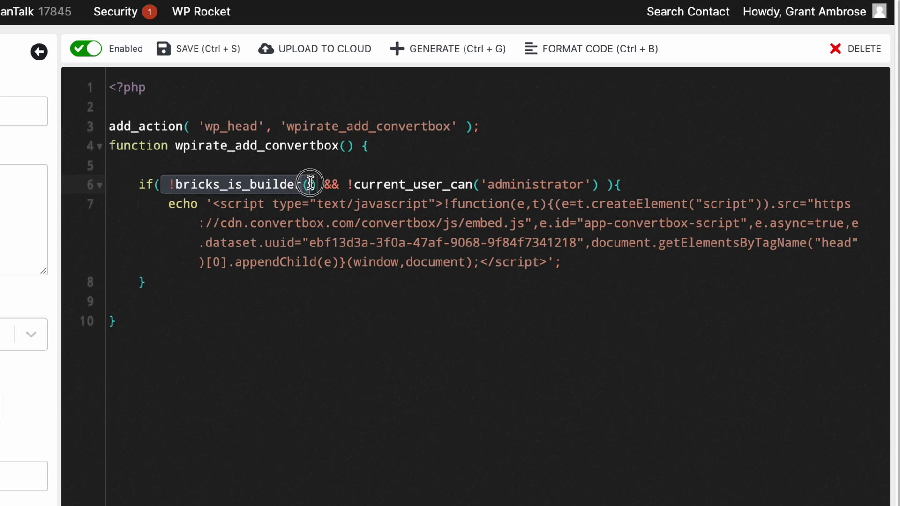
left_click_drag(348, 184, 607, 184)
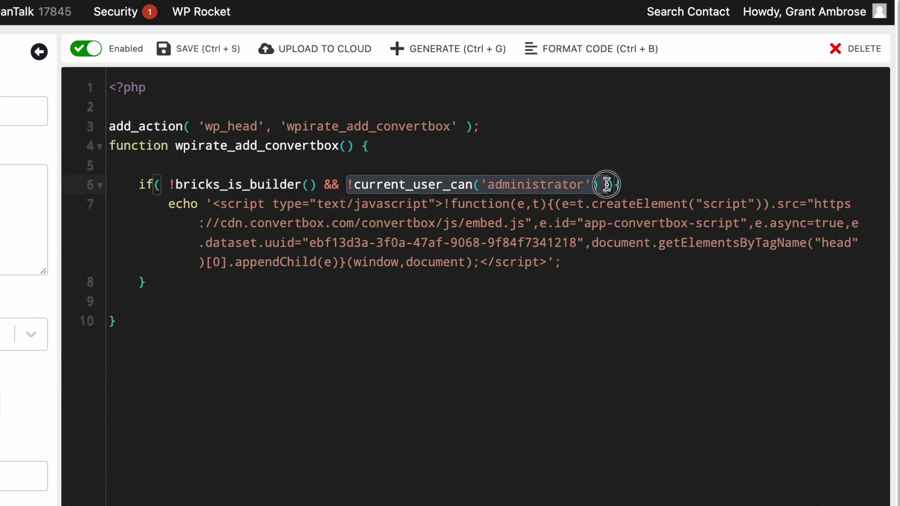
left_click_drag(206, 202, 516, 263)
left_click(547, 262)
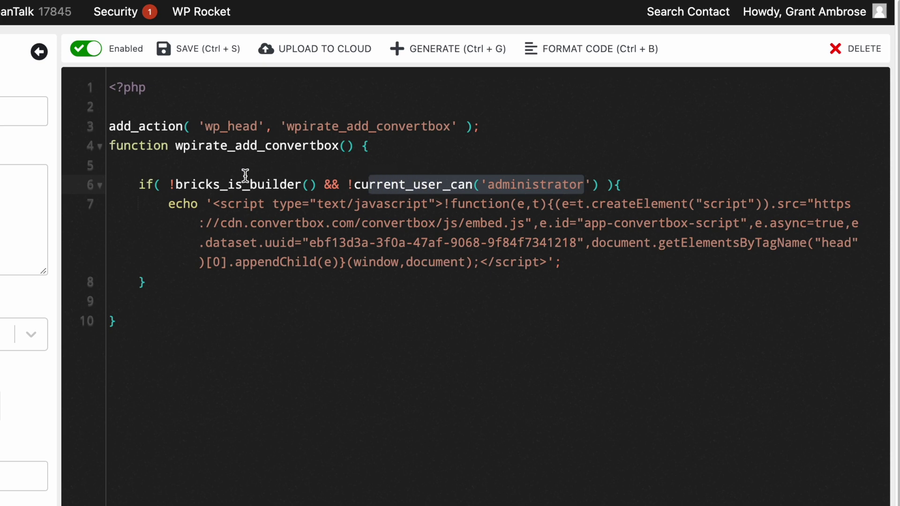
left_click_drag(185, 182, 337, 181)
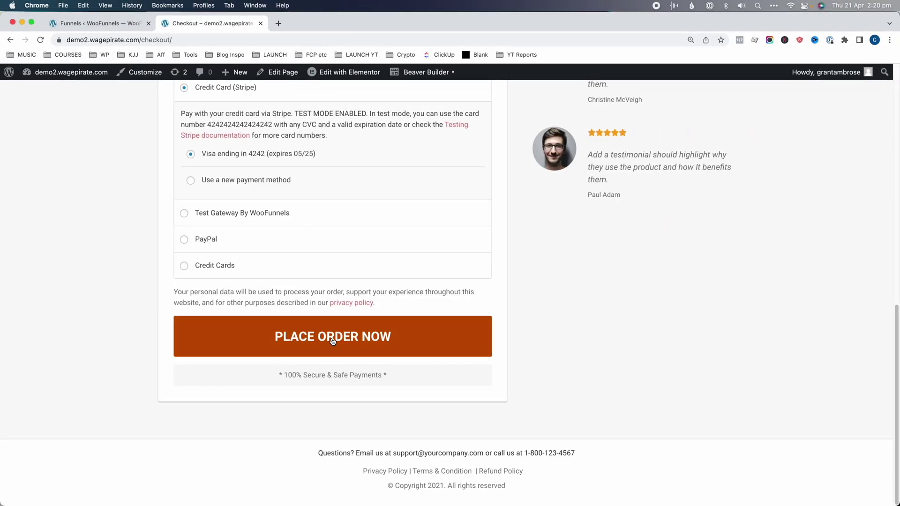
Step: Submit the checkout, say no to the bundle and cap one-time offers, and accept the discounted belt
left_click(331, 340)
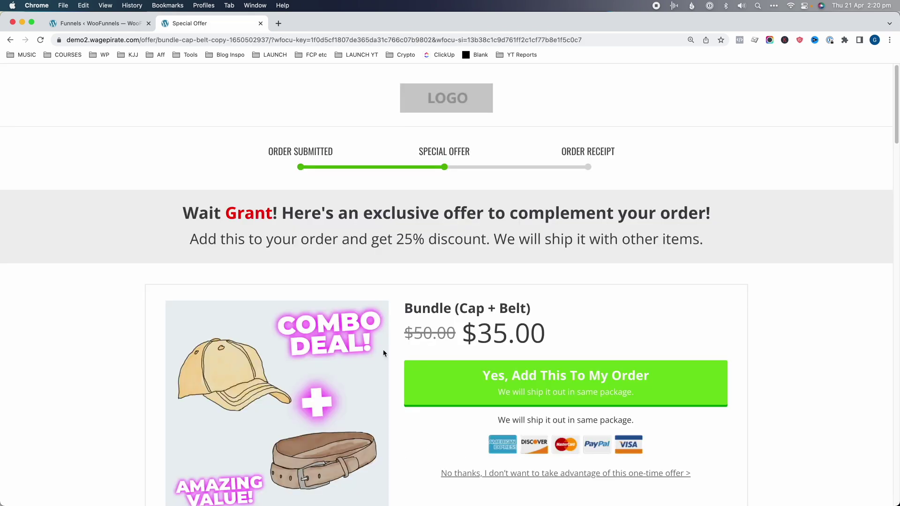
scroll(526, 332, "down", 3)
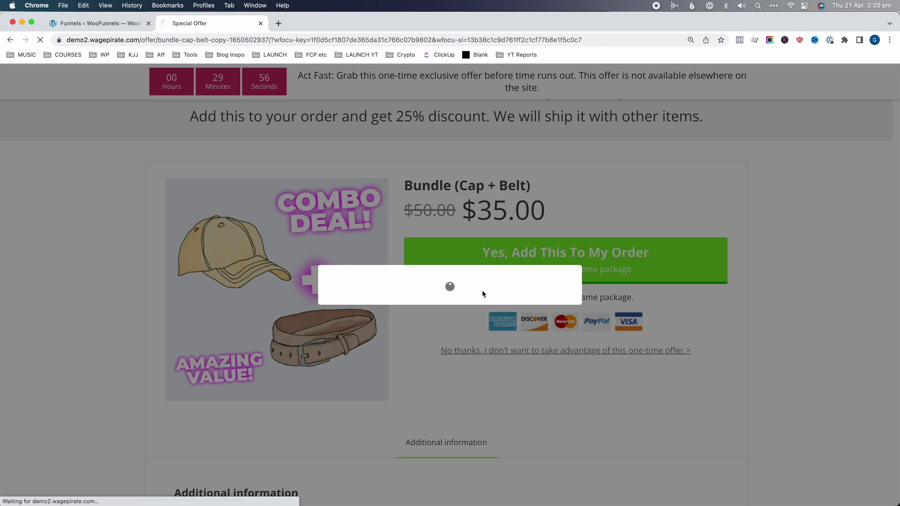
scroll(412, 346, "down", 5)
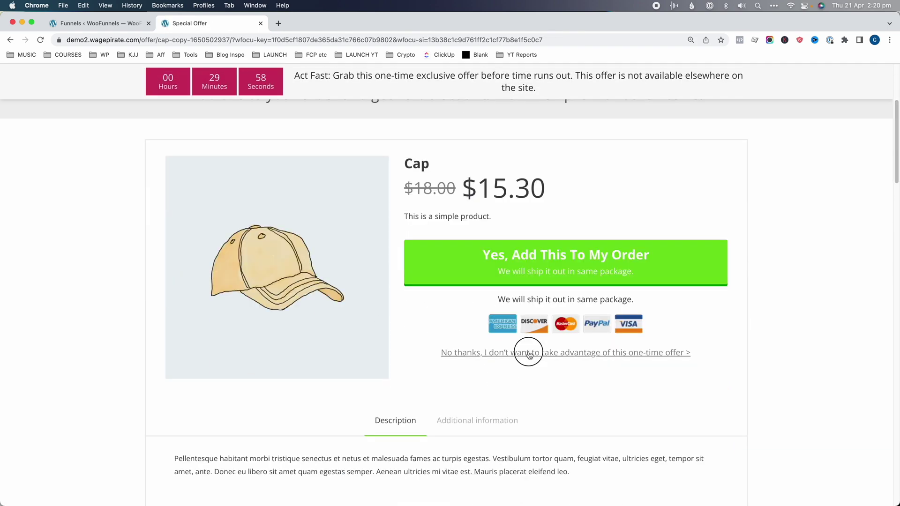
left_click(529, 353)
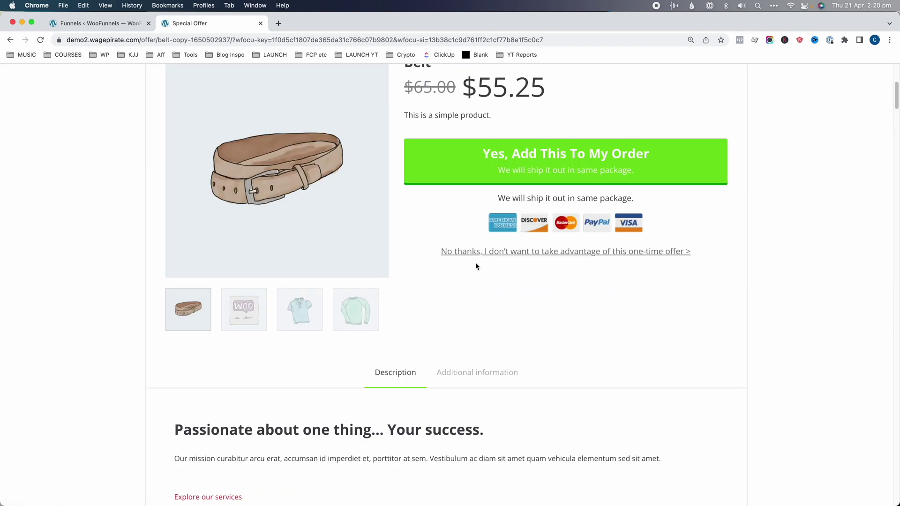
scroll(475, 266, "up", 6)
scroll(466, 286, "down", 2)
left_click(515, 331)
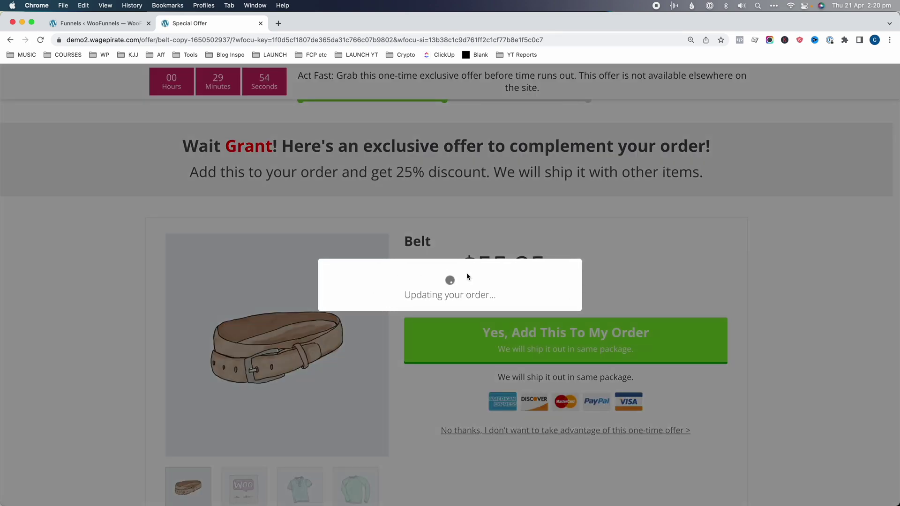